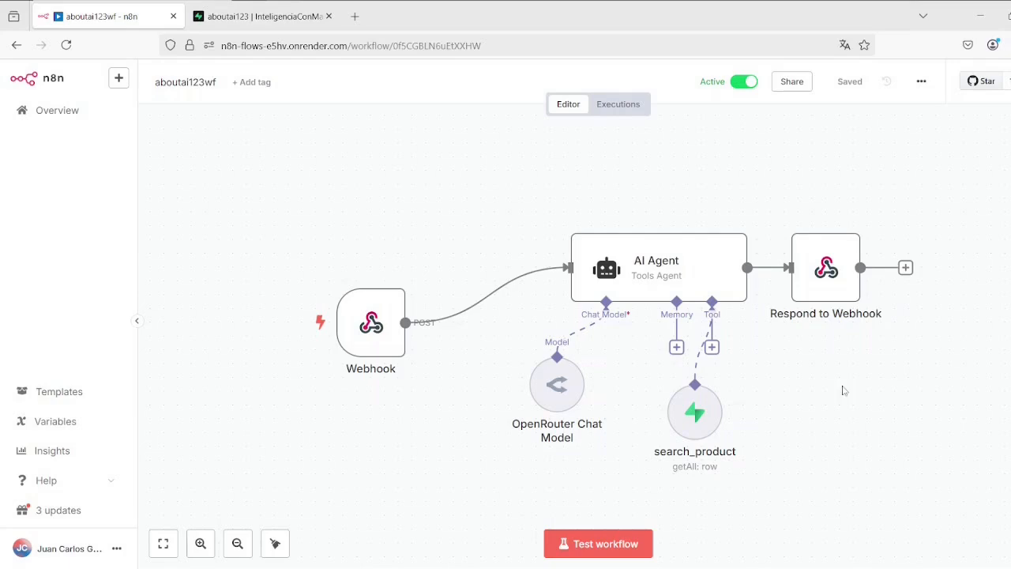
In the Supabase products table, rename the price column to sale_price and save it
left_click(260, 16)
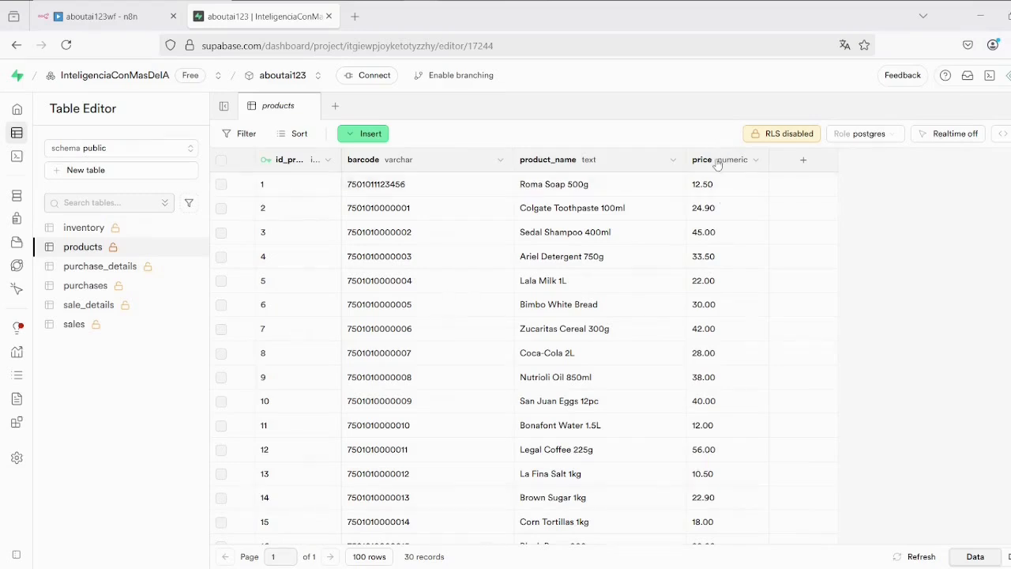
left_click(756, 162)
left_click(636, 234)
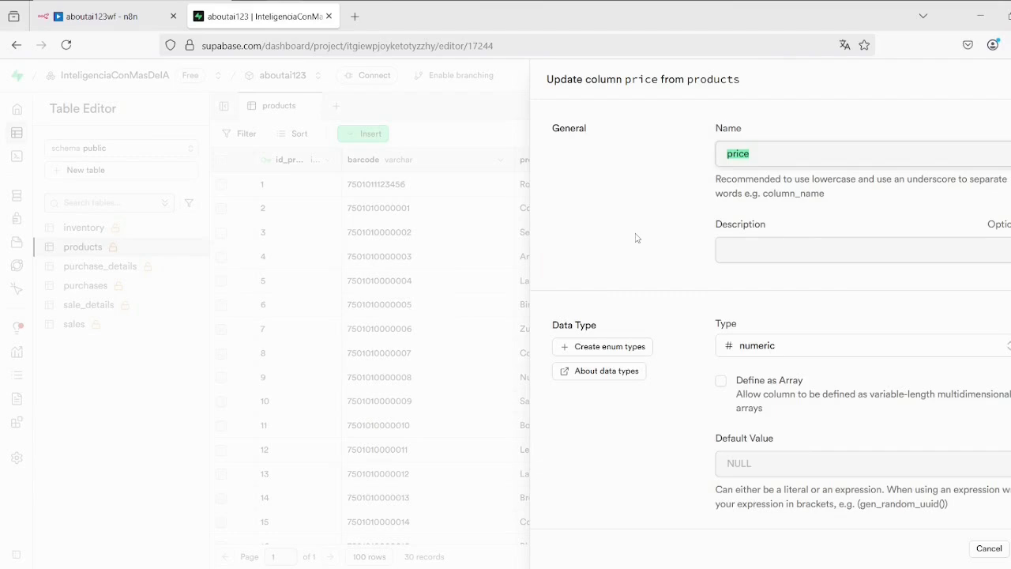
type("sale_price")
key("Return")
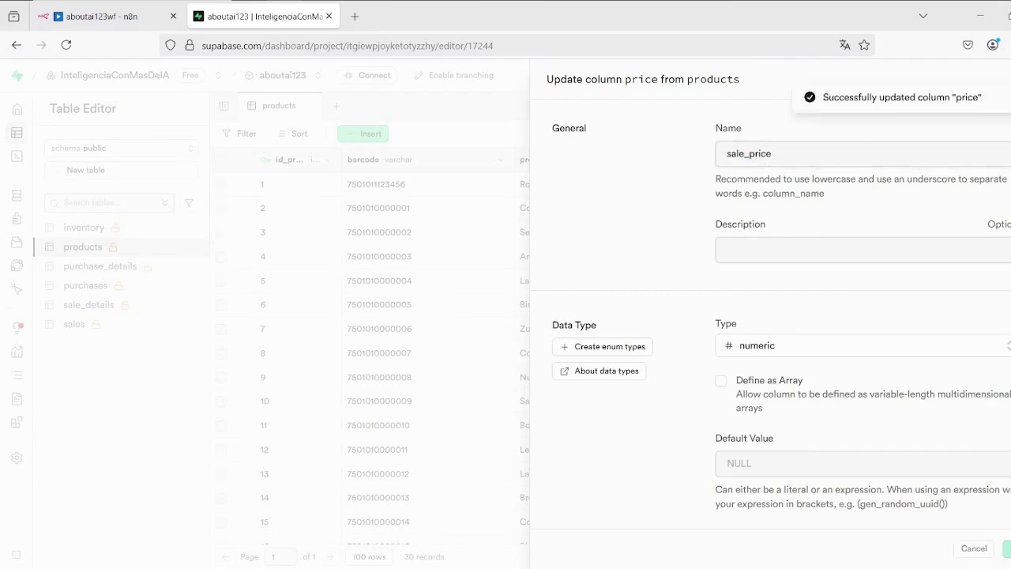
Add a numeric column named purchase_price to the products table
left_click(827, 162)
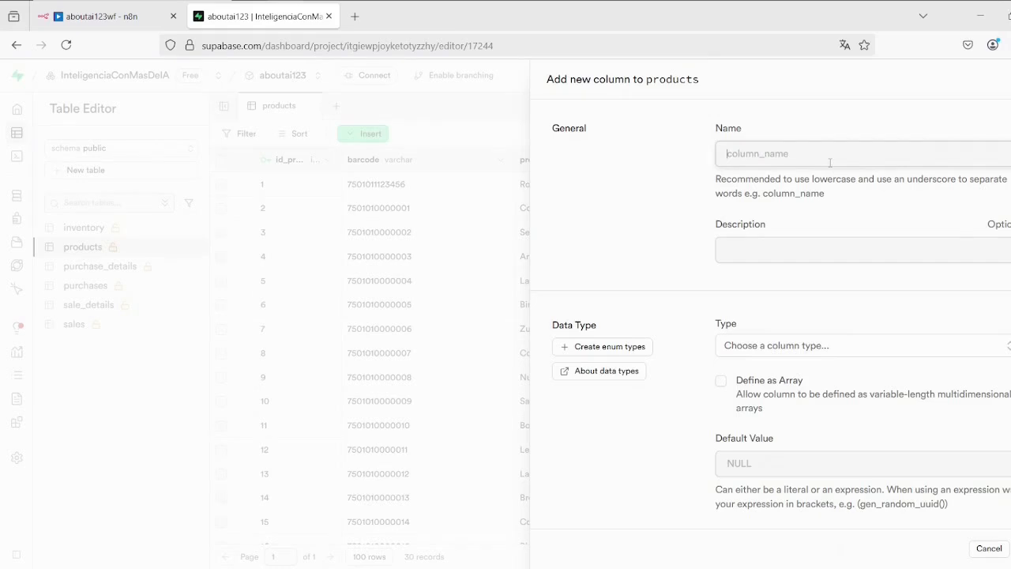
type("purchase_price")
left_click(1008, 348)
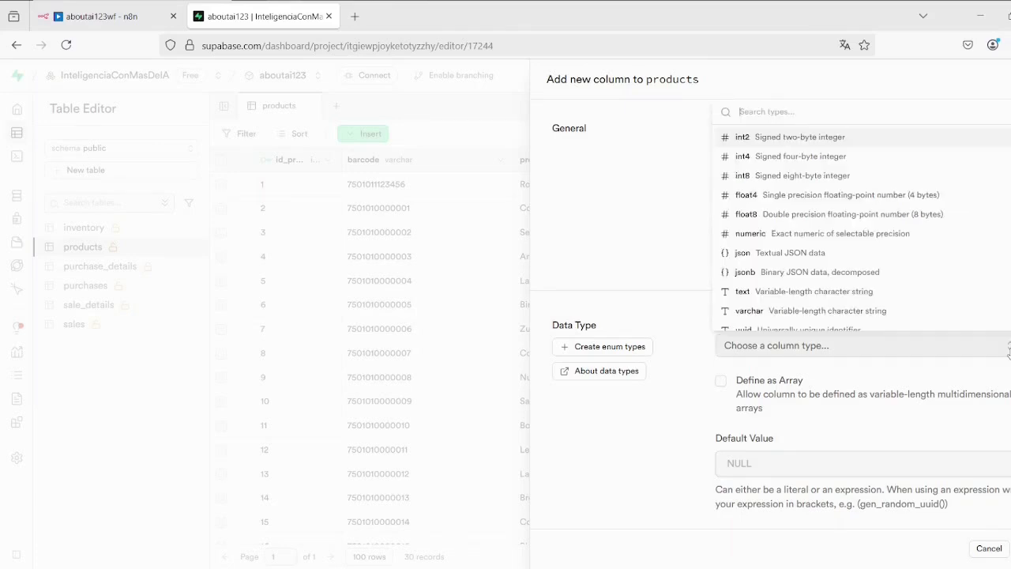
left_click(841, 235)
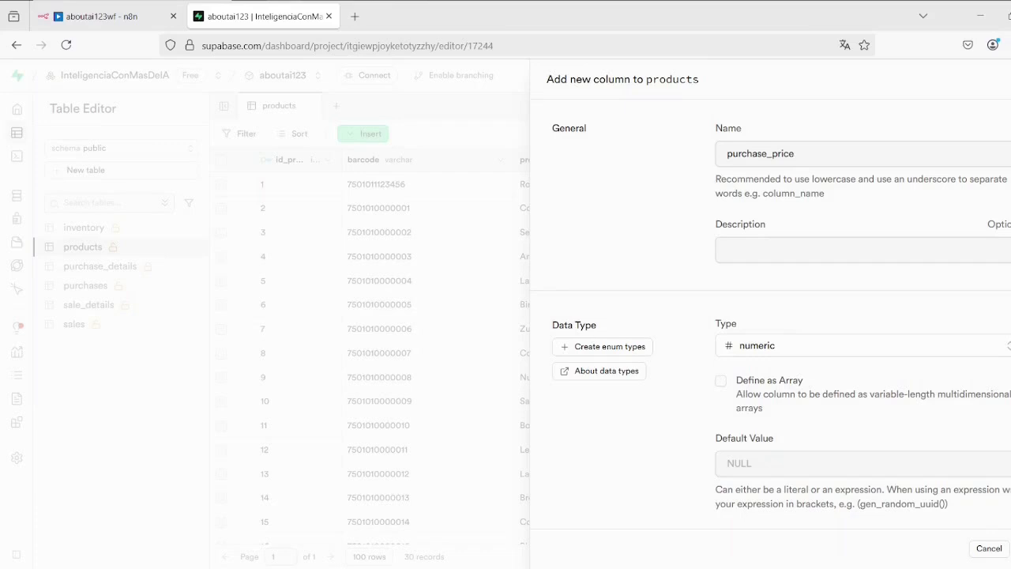
left_click(1010, 548)
Move the purchase_price column ahead of sale_price in the products table
left_click(830, 161)
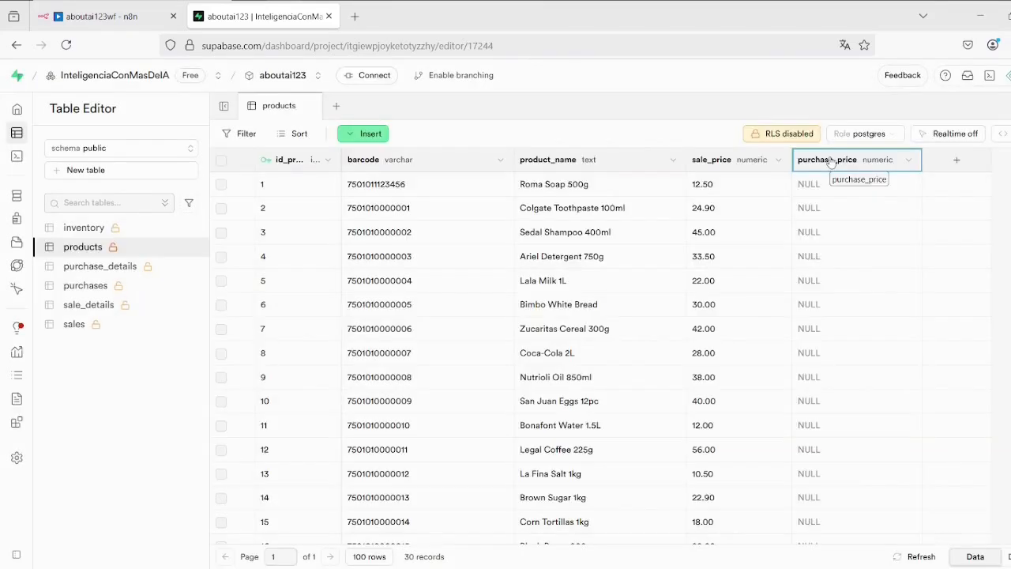
left_click_drag(829, 162, 705, 162)
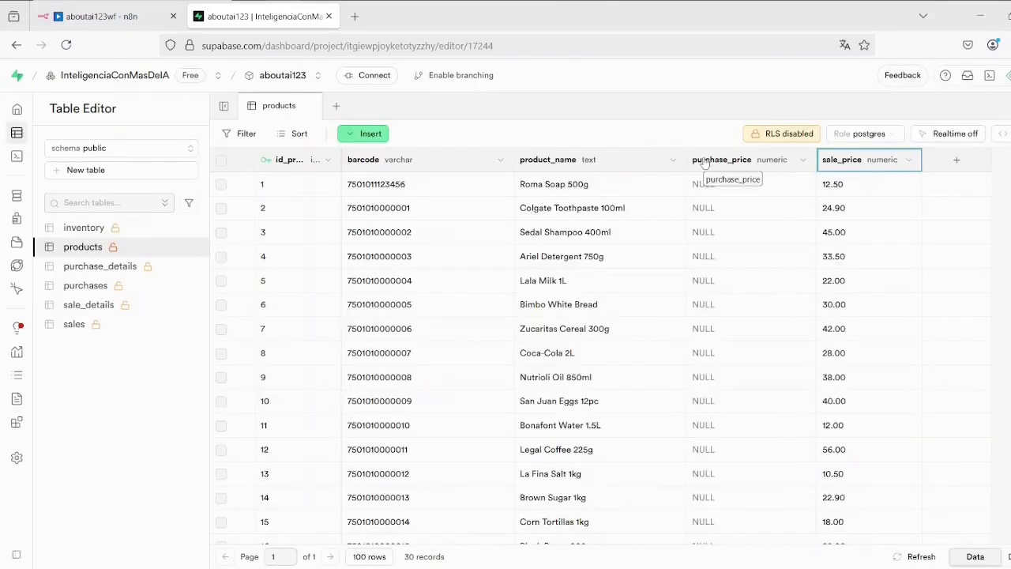
left_click_drag(750, 229, 741, 172)
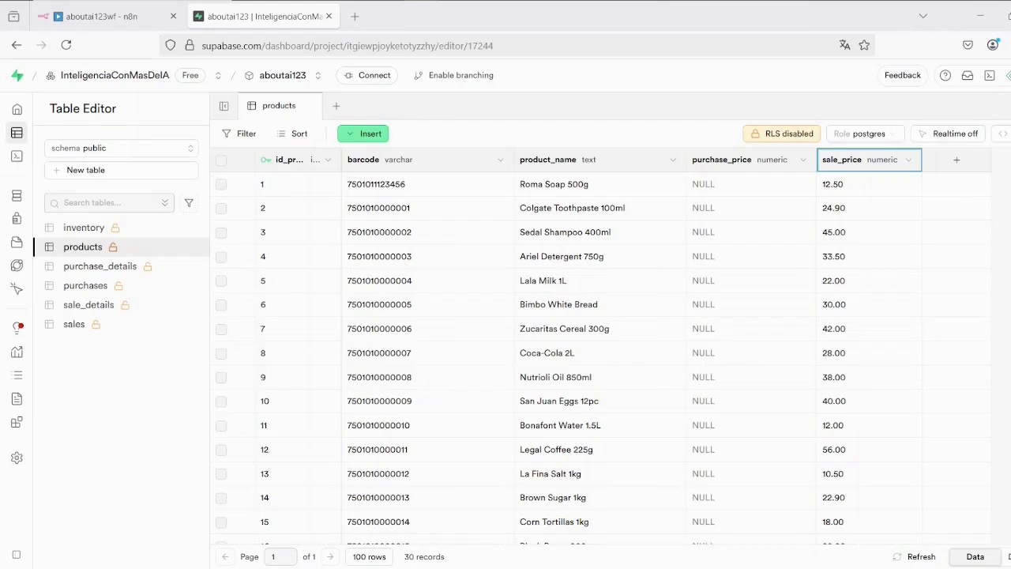
In the n8n workflow, delete the Respond to Webhook node and the connection between the Webhook and AI Agent nodes
left_click(151, 19)
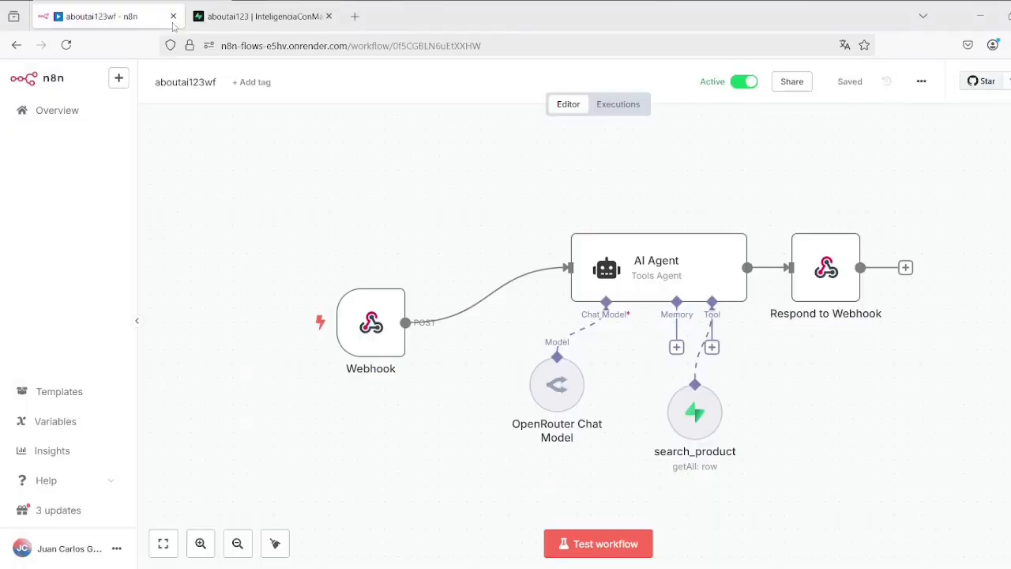
mouse_move(831, 270)
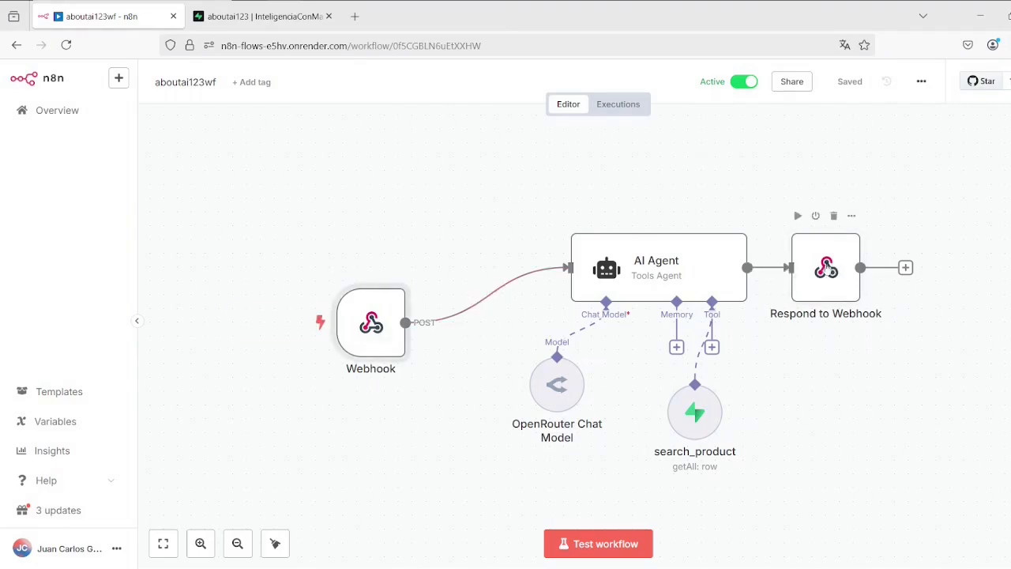
left_click(833, 216)
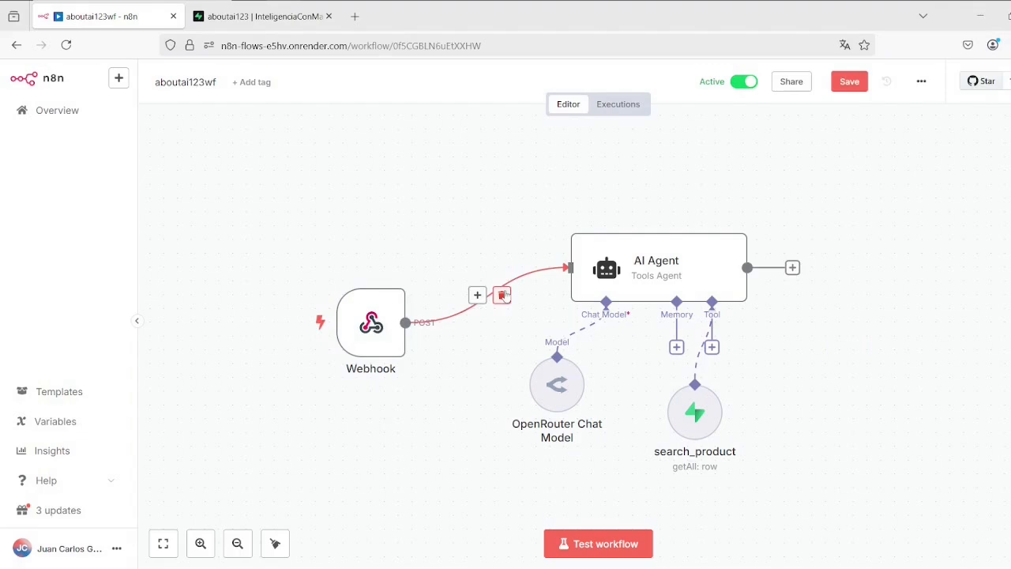
left_click(502, 293)
Replace the Webhook node with a Chat Trigger node that feeds the AI Agent
key("Tab")
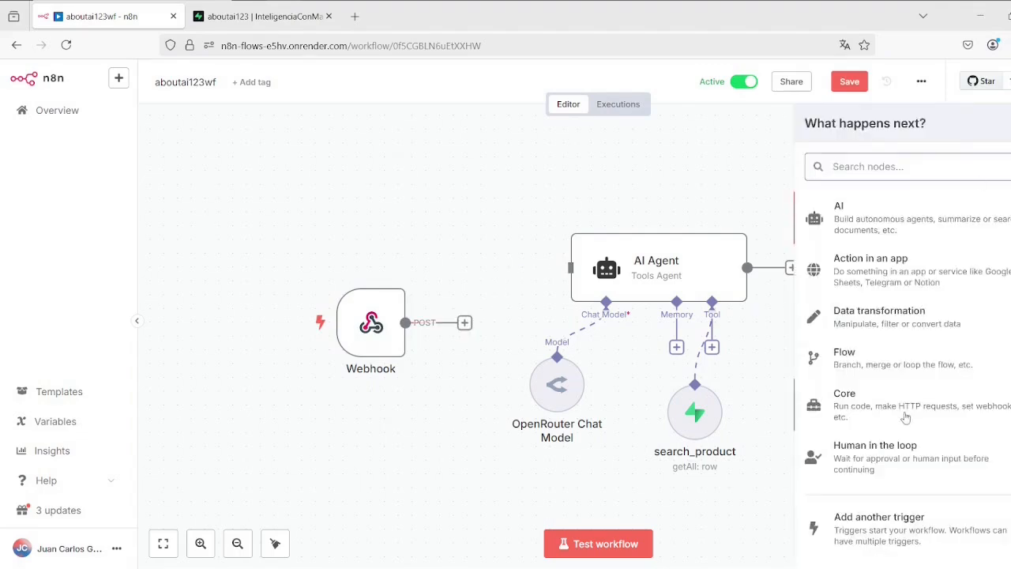
type("chat")
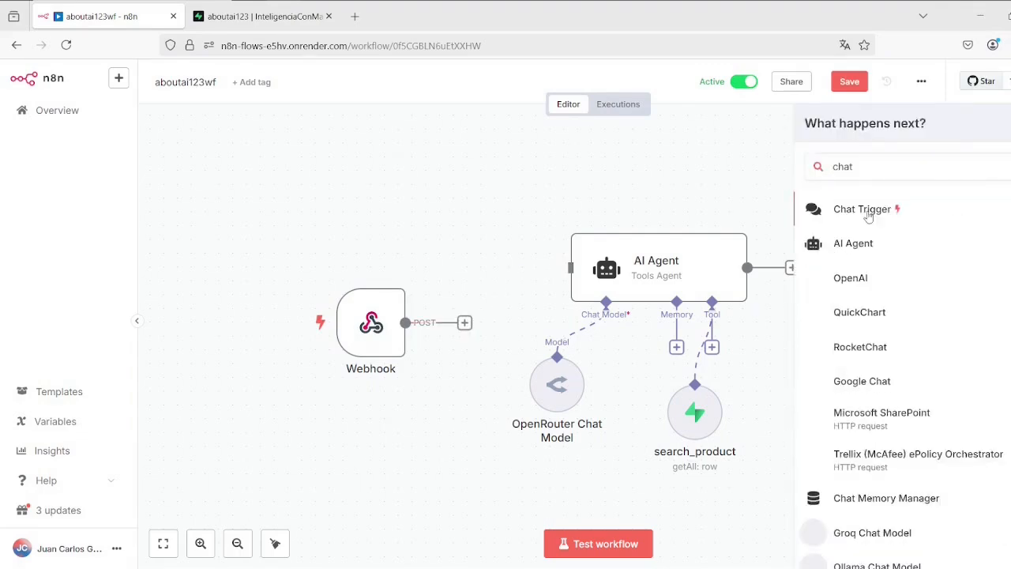
left_click(868, 216)
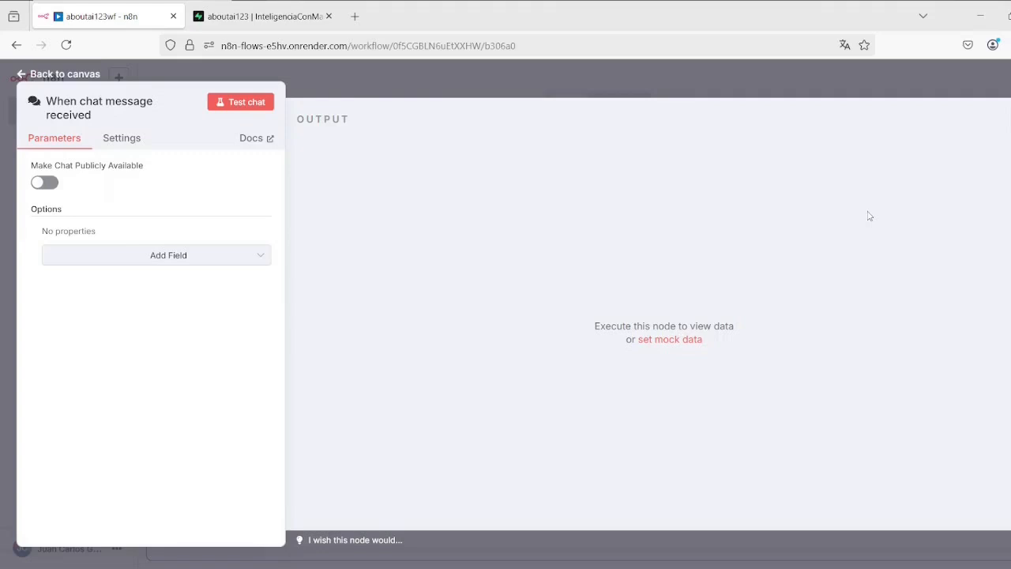
left_click(24, 76)
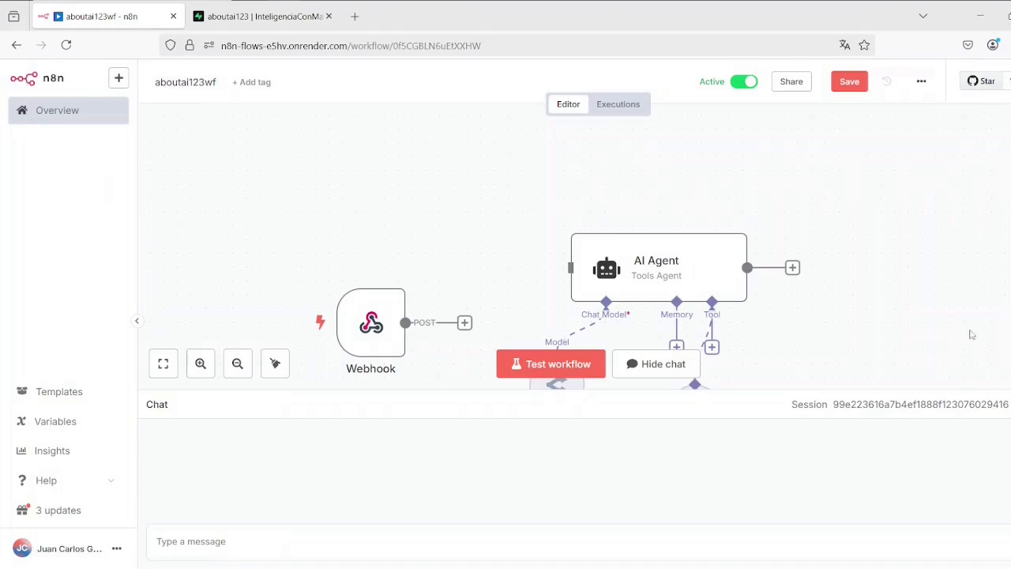
scroll(948, 340, "down", 3)
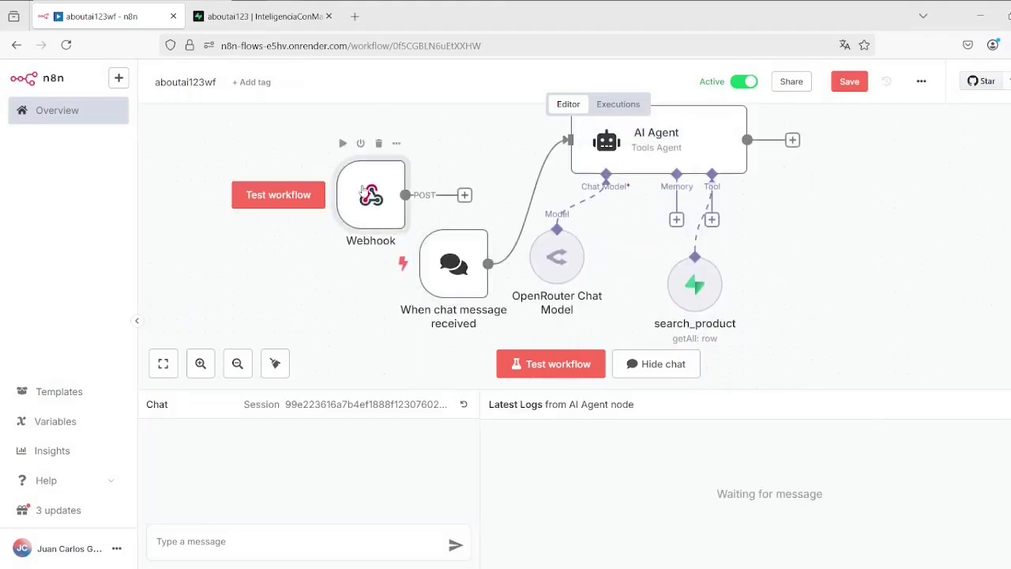
left_click(376, 147)
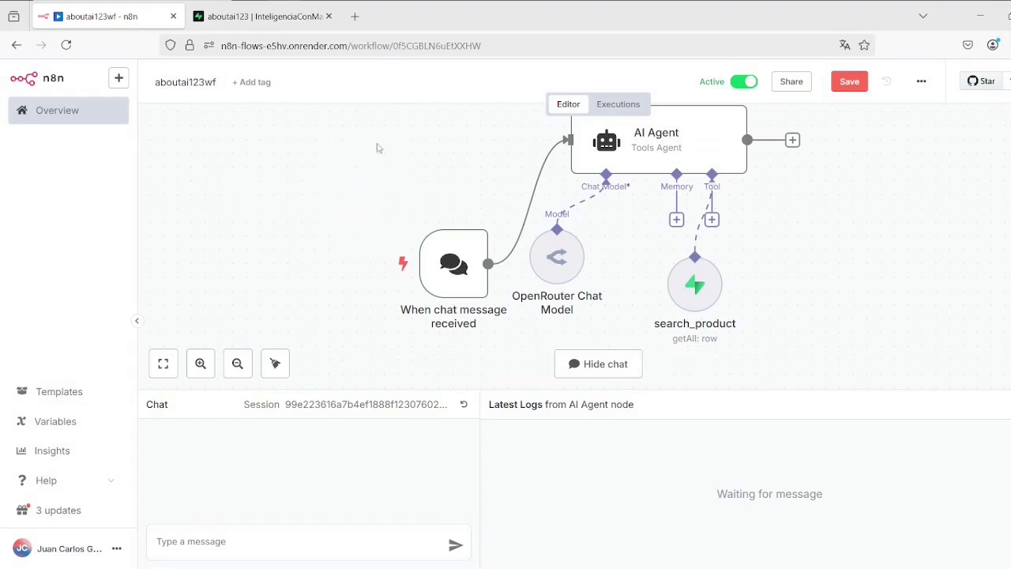
Move the chat trigger node up beside the AI Agent and save the workflow
left_click_drag(474, 253, 460, 165)
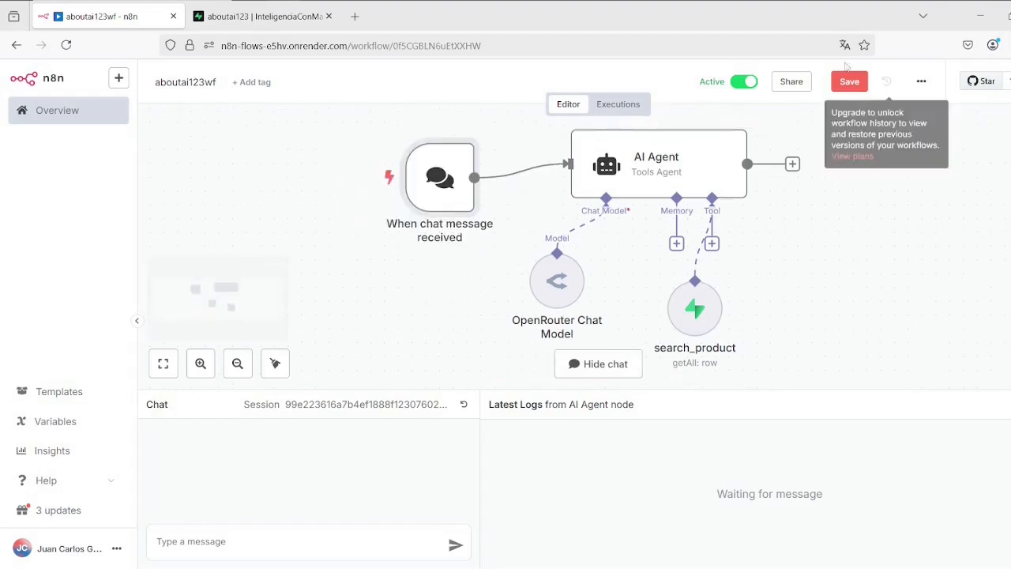
left_click(850, 83)
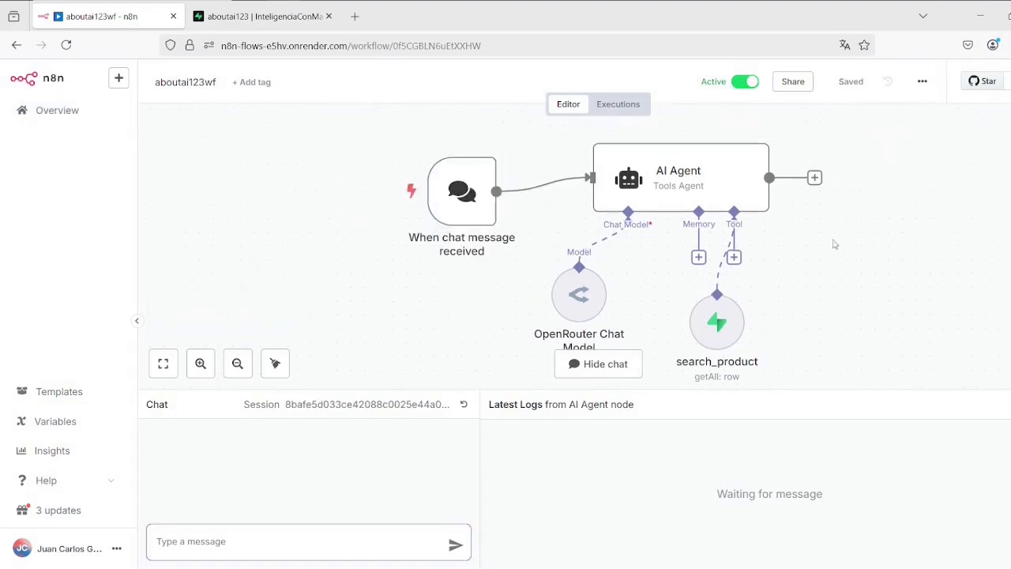
Replace the AI Agent's user message prompt with the expression {{ $json.chatInput }} and return to the canvas
double_click(674, 189)
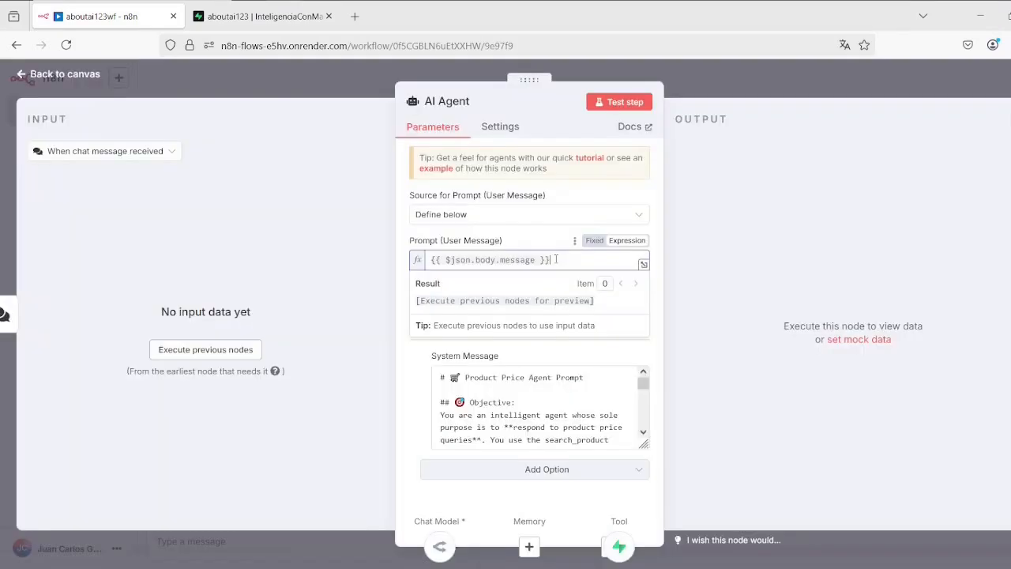
key("ctrl+a")
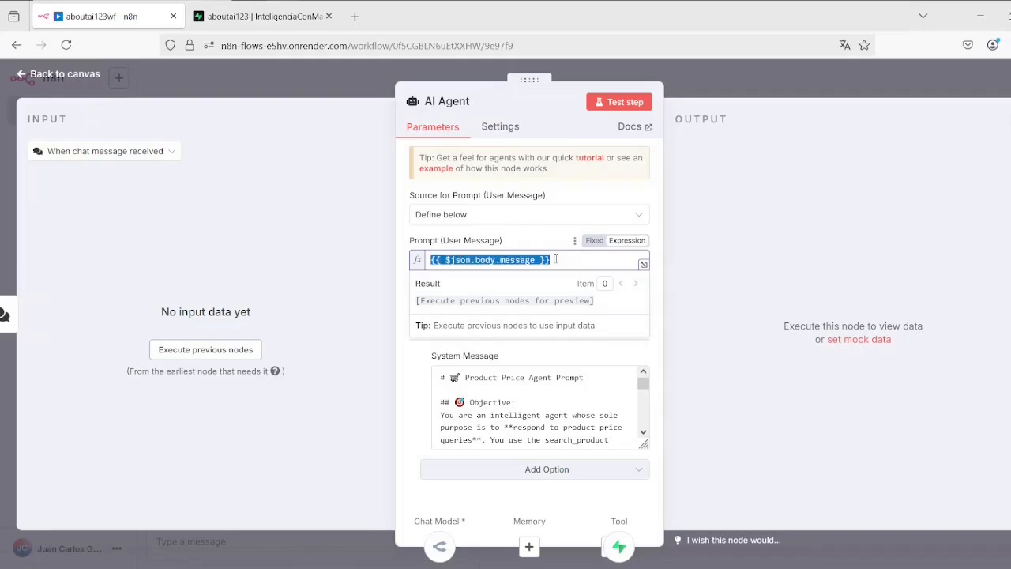
key("BackSpace")
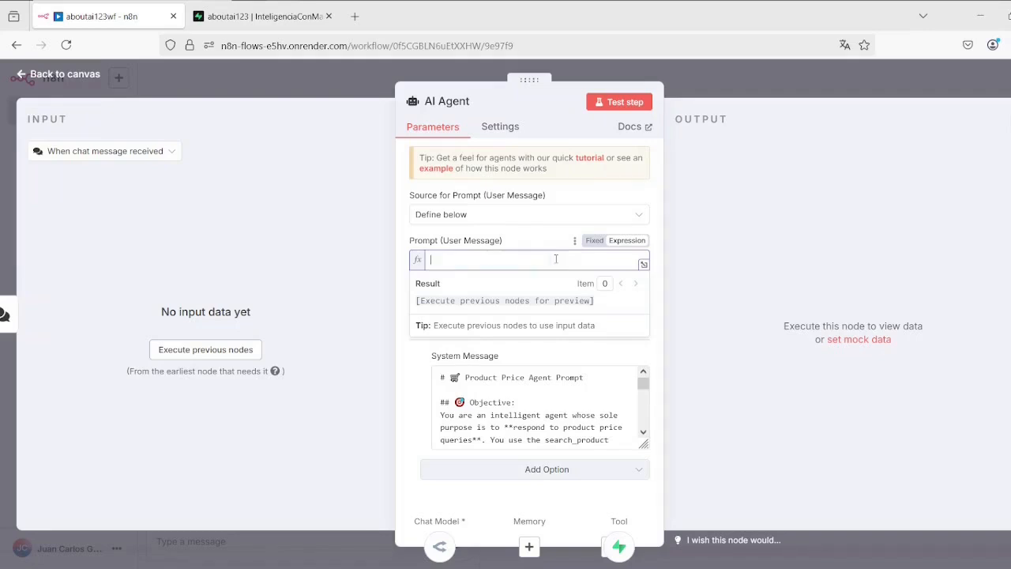
type("{{ $json.chatInput }}")
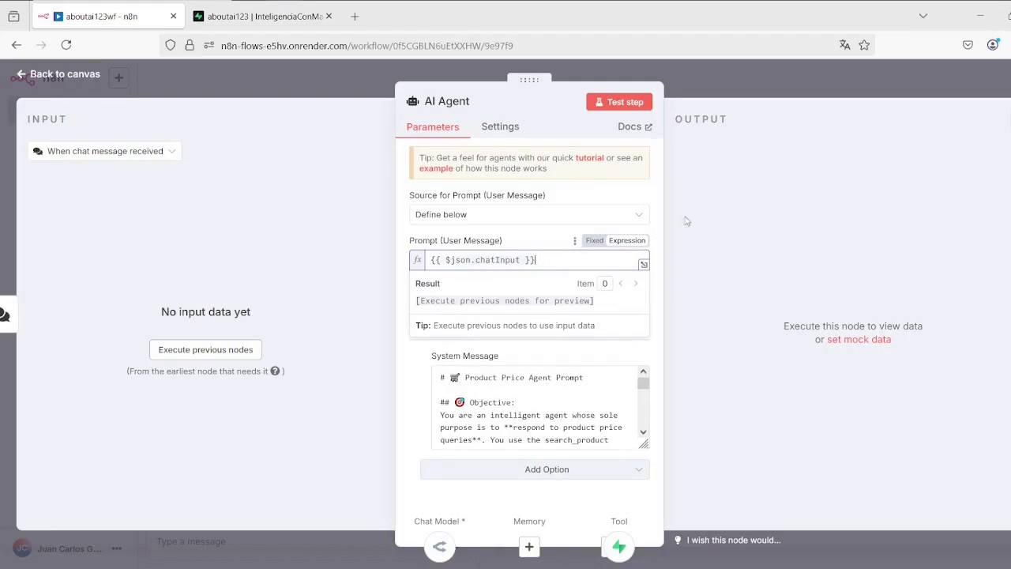
left_click_drag(504, 347, 500, 271)
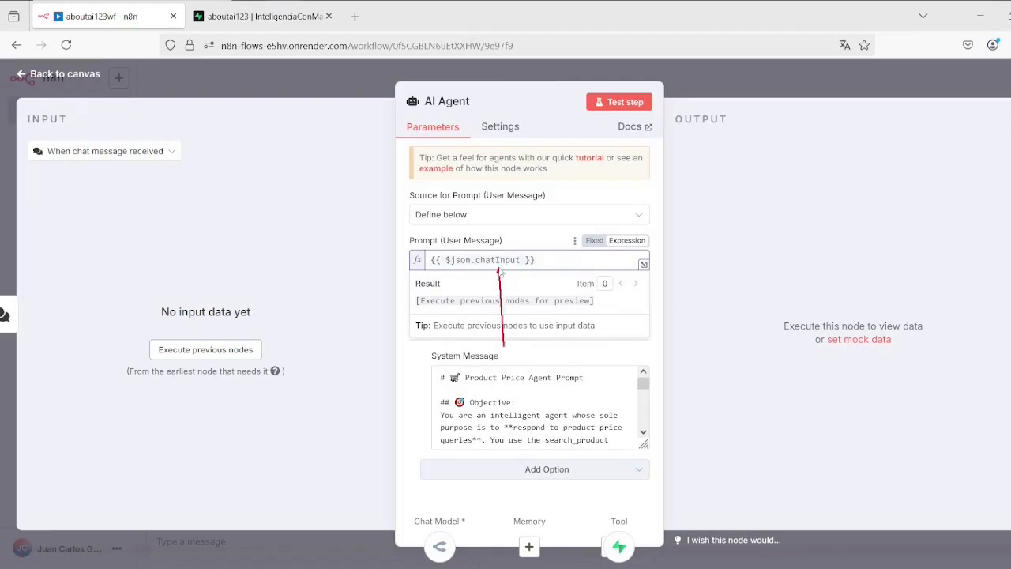
left_click(39, 76)
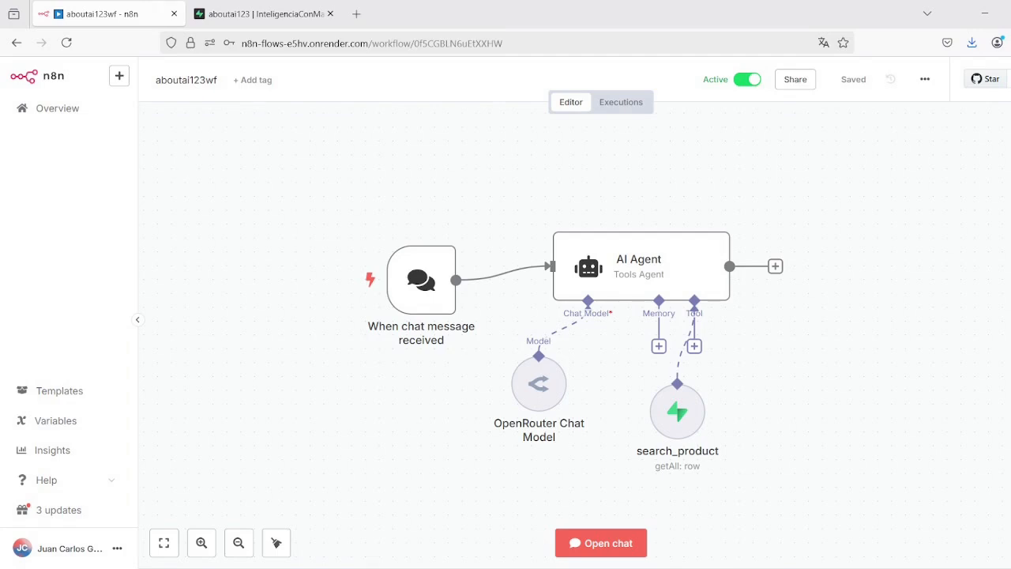
Add a Supabase tool to the AI Agent's tools
mouse_move(684, 363)
left_mouse_down()
mouse_move(728, 345)
mouse_move(681, 327)
mouse_move(686, 365)
left_mouse_up()
left_click(693, 346)
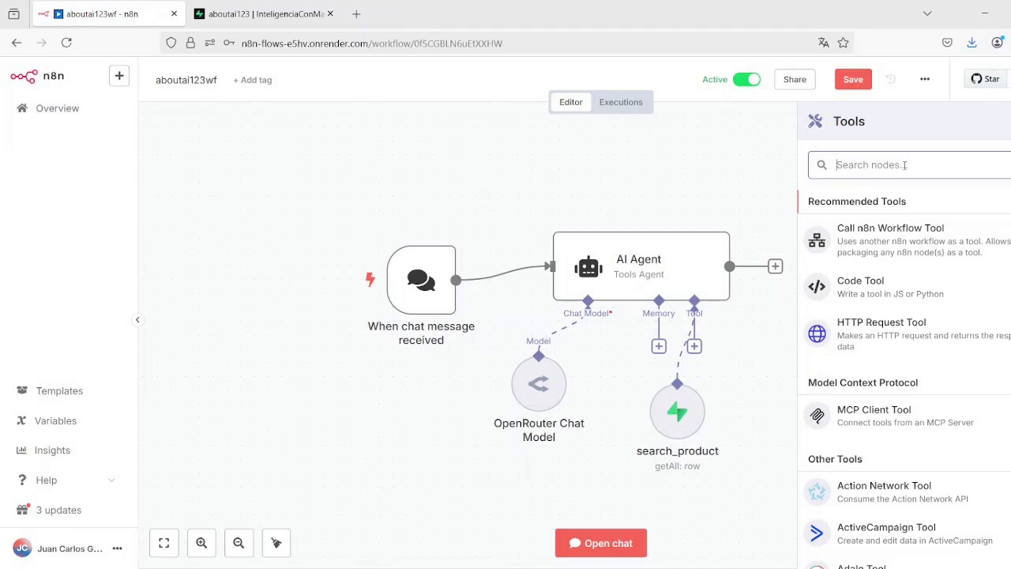
scroll(975, 297, "down", 10)
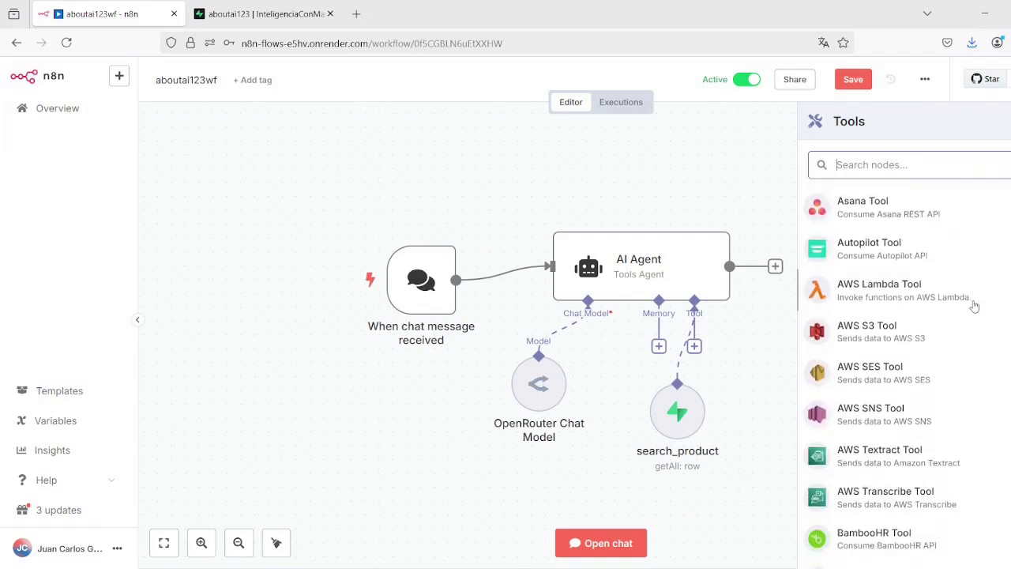
scroll(975, 305, "up", 8)
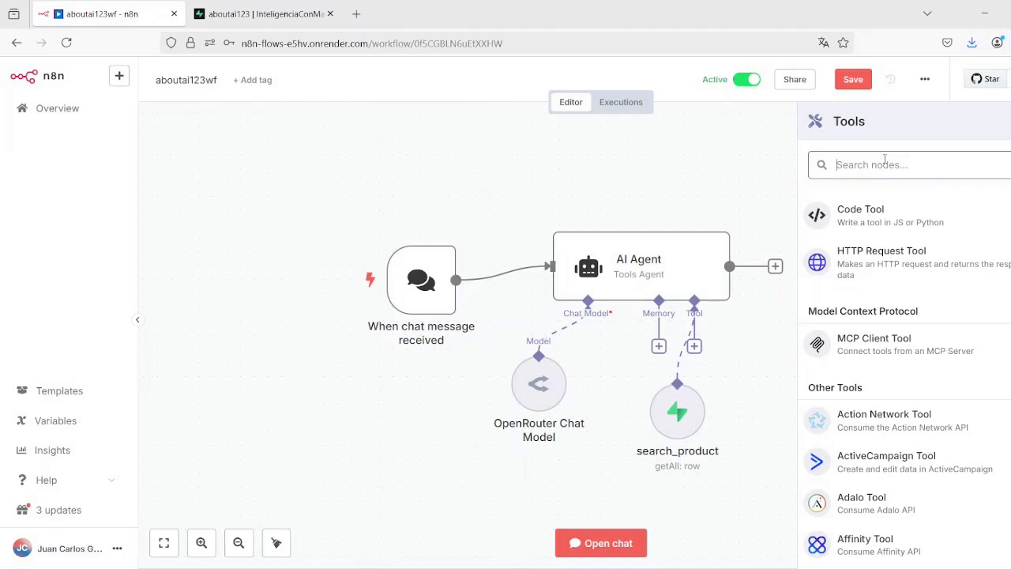
type("supa")
left_click(908, 239)
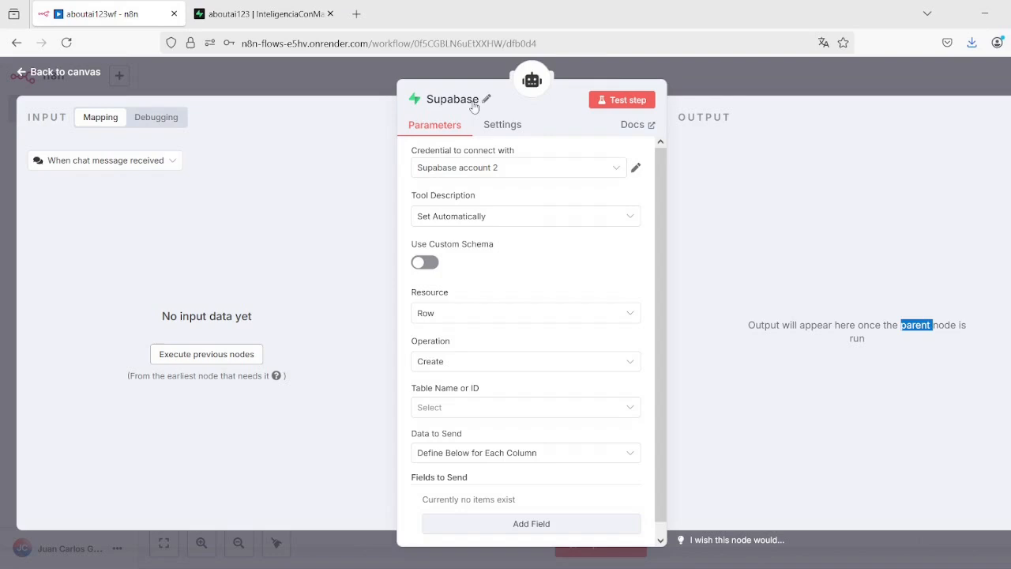
Rename the new Supabase tool node to insert_product
left_click(486, 99)
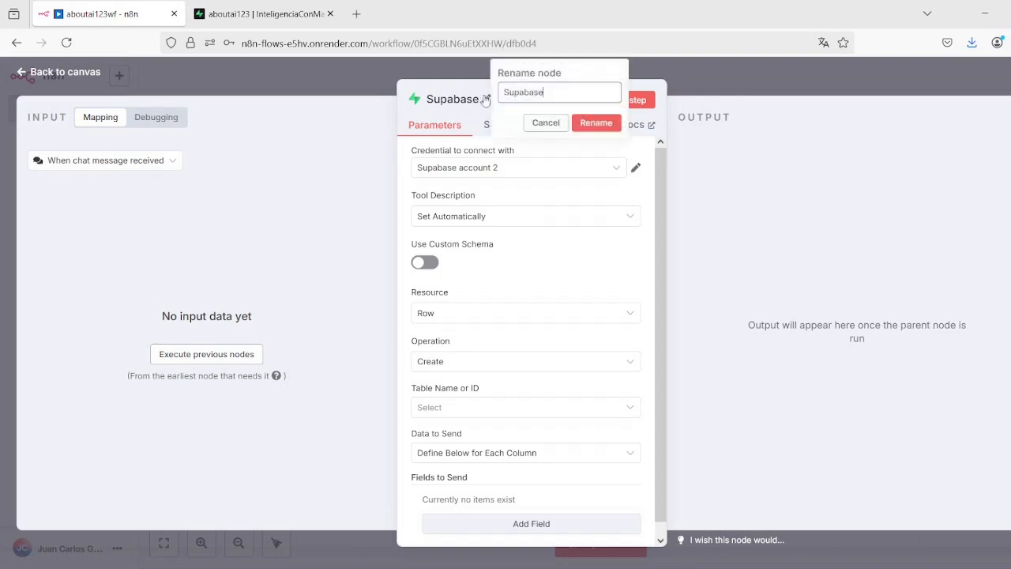
type("insert_product")
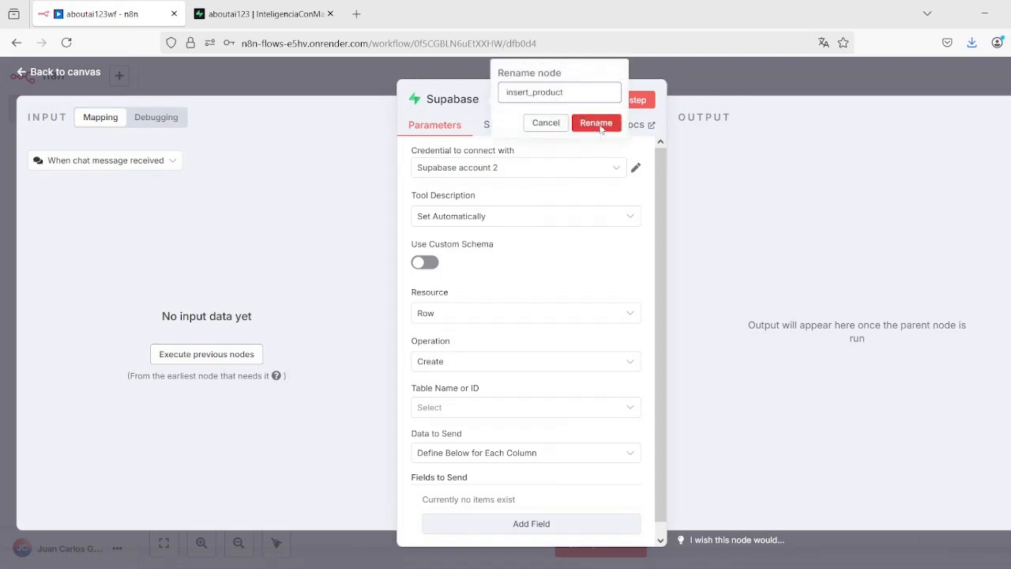
left_click(600, 127)
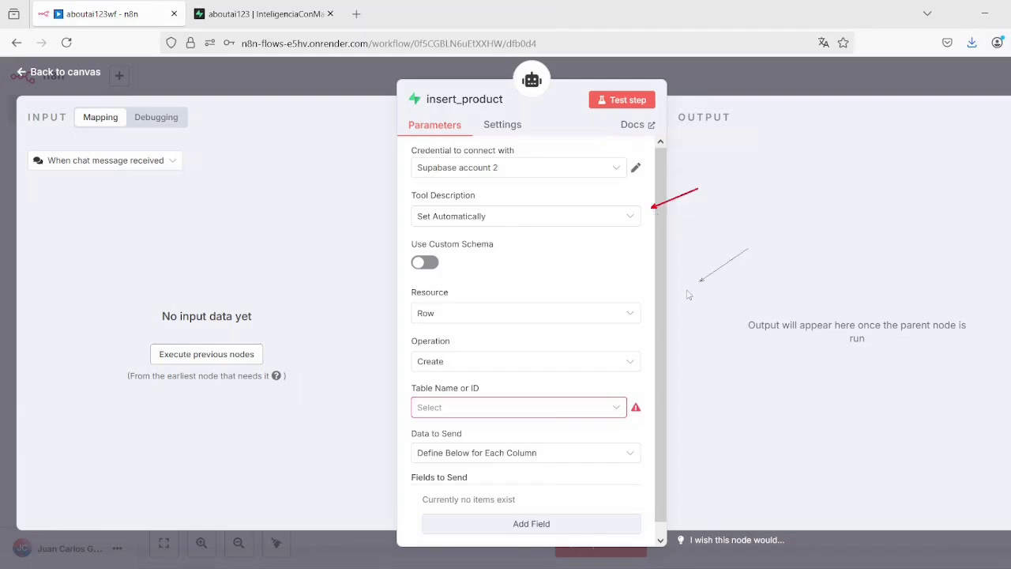
Set products as the table for the insert_product tool's row creation
left_click_drag(717, 329, 639, 361)
left_click(458, 407)
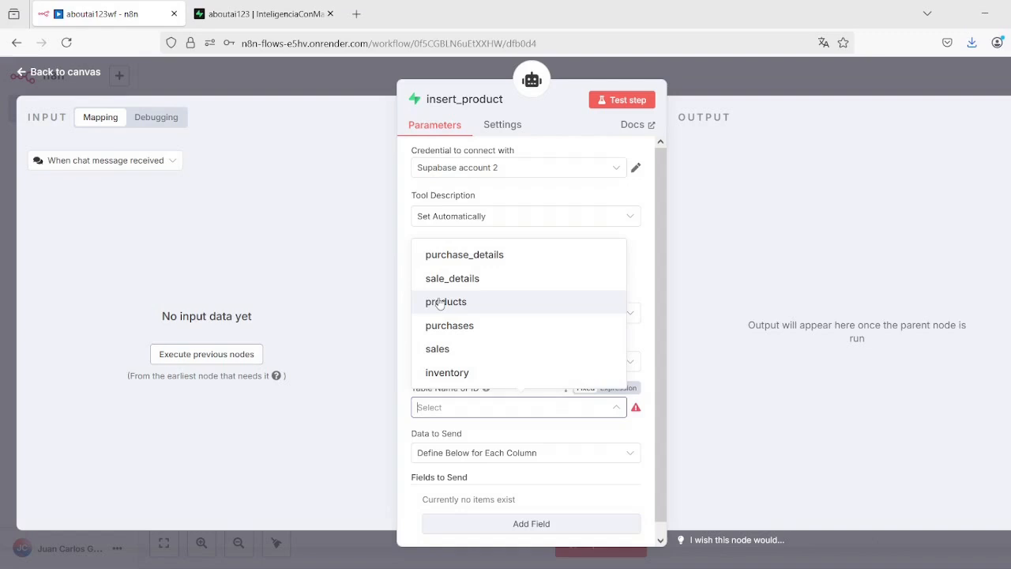
left_click(440, 302)
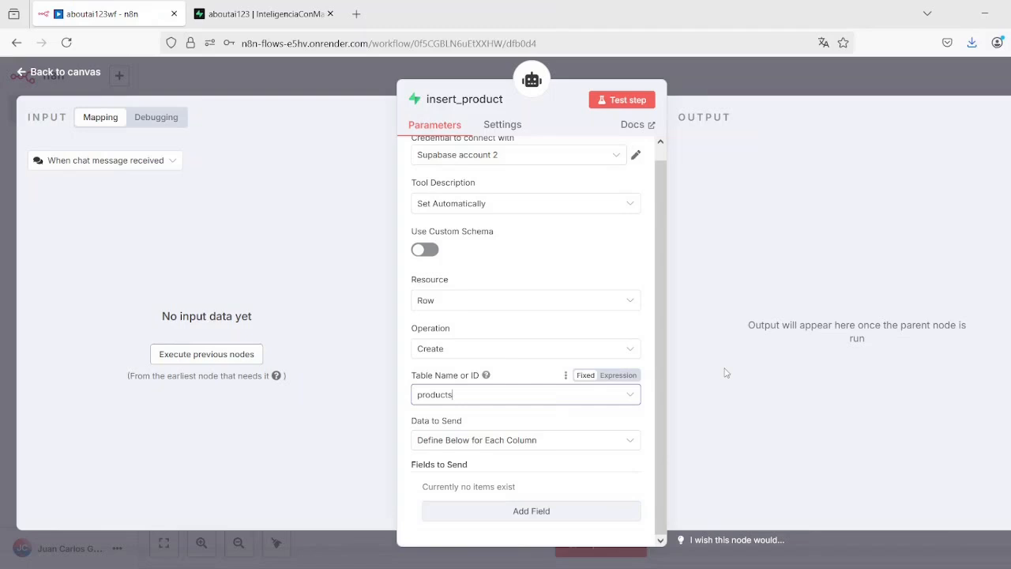
Switch to the Supabase products table and examine the barcode, product_name, purchase_price and sale_price columns
mouse_move(412, 490)
left_mouse_down()
mouse_move(638, 537)
mouse_move(653, 529)
left_mouse_up()
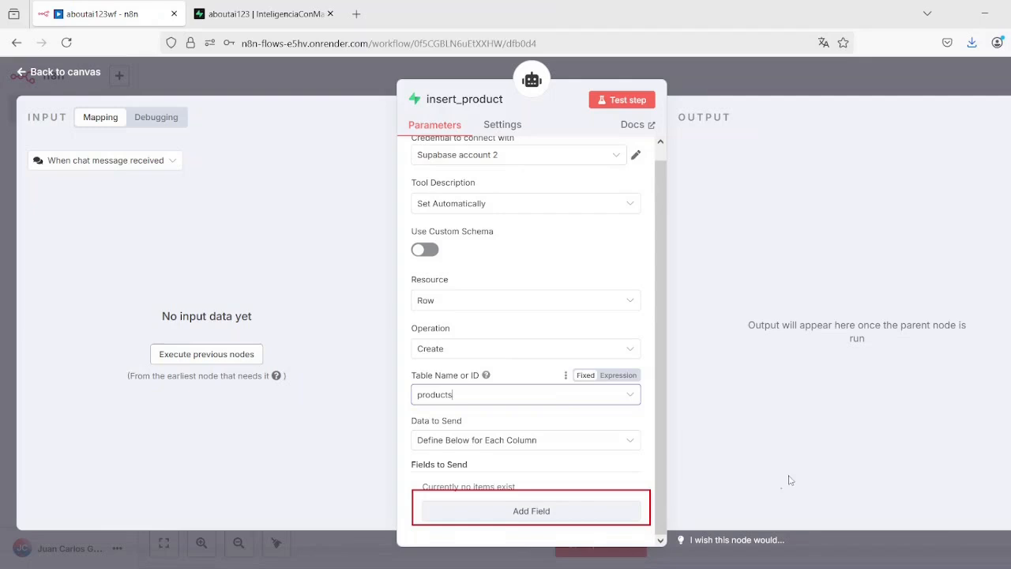
key("Escape")
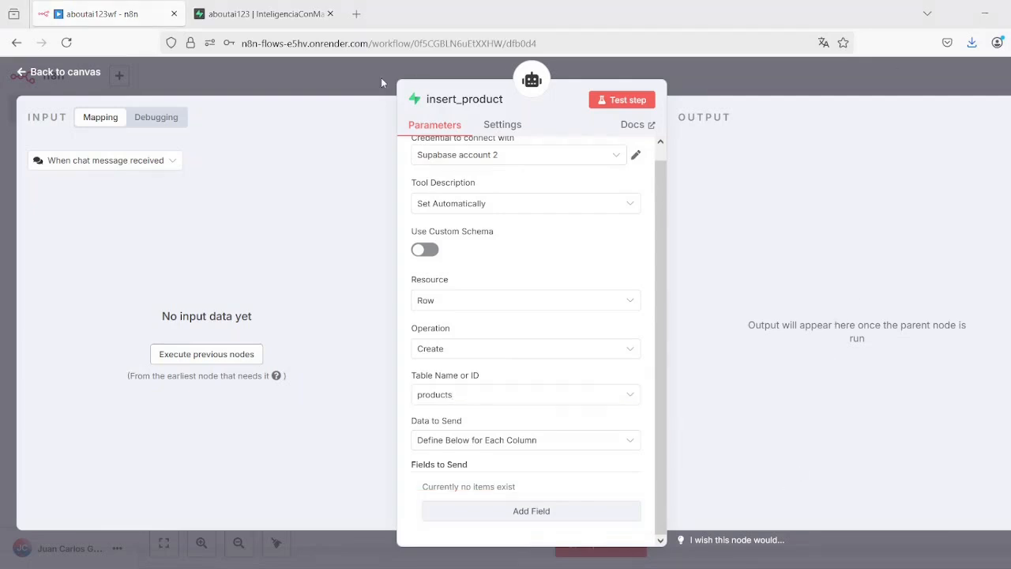
left_click(261, 13)
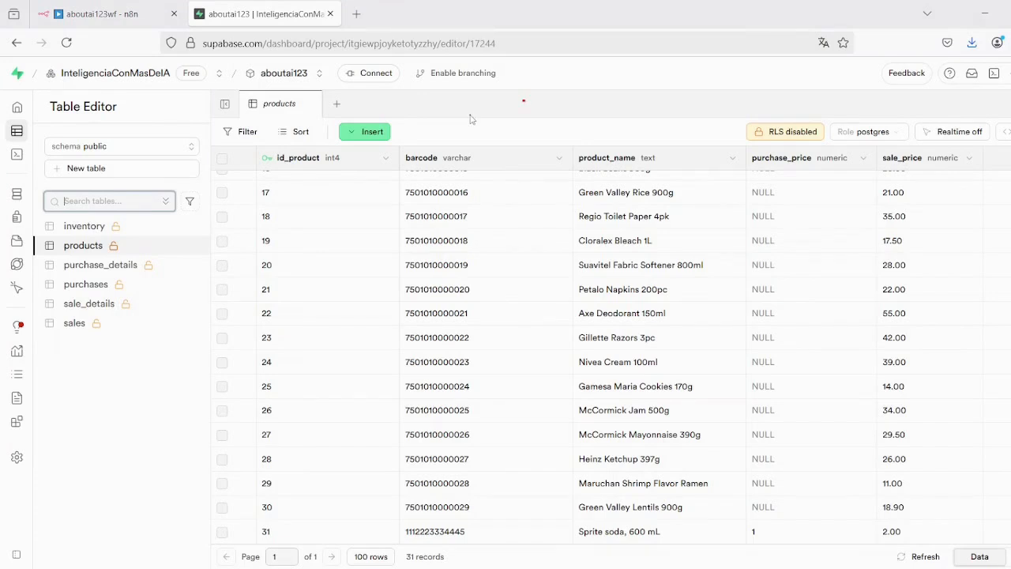
left_click_drag(470, 117, 446, 148)
left_click_drag(632, 146, 632, 145)
left_click_drag(827, 90, 806, 145)
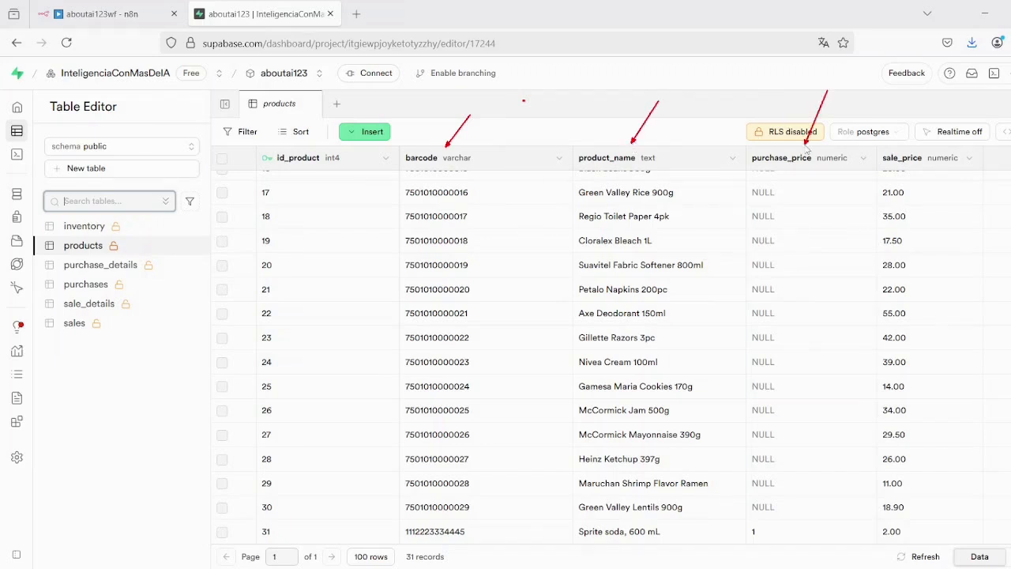
left_click_drag(920, 90, 898, 157)
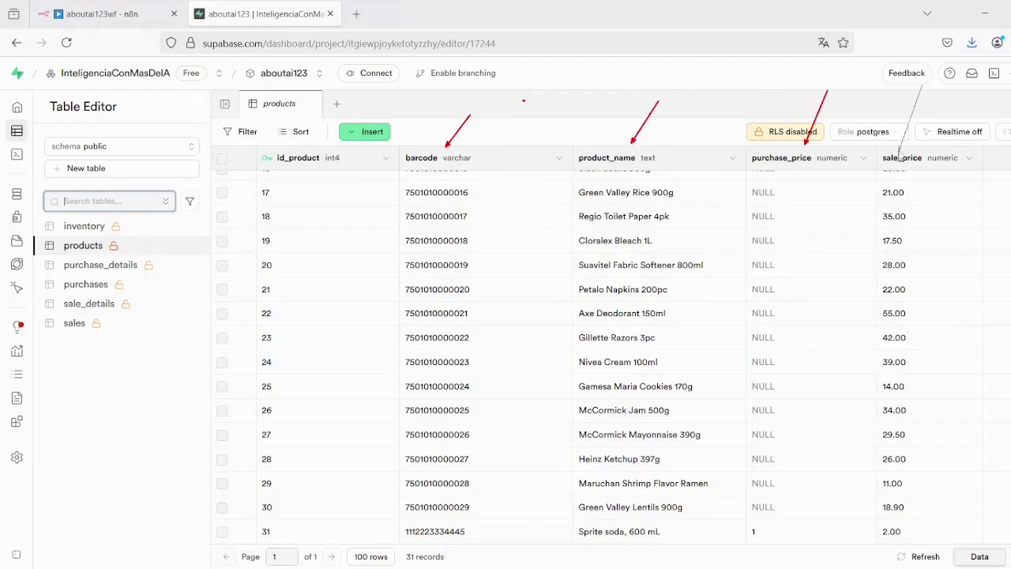
Back in n8n, add a barcode field to the insert_product tool's fields to send and let the model define its value
left_click(103, 13)
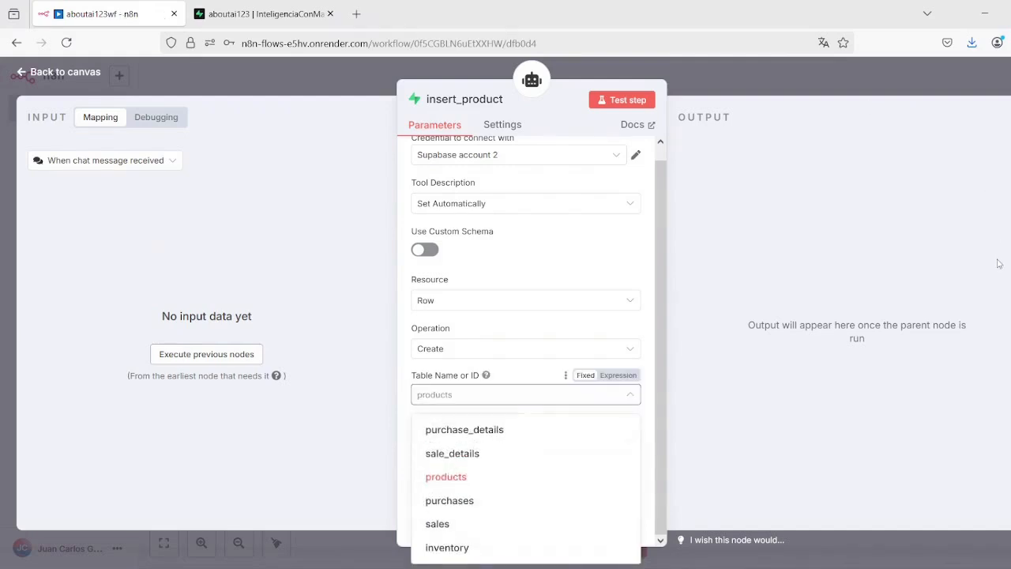
left_click(613, 424)
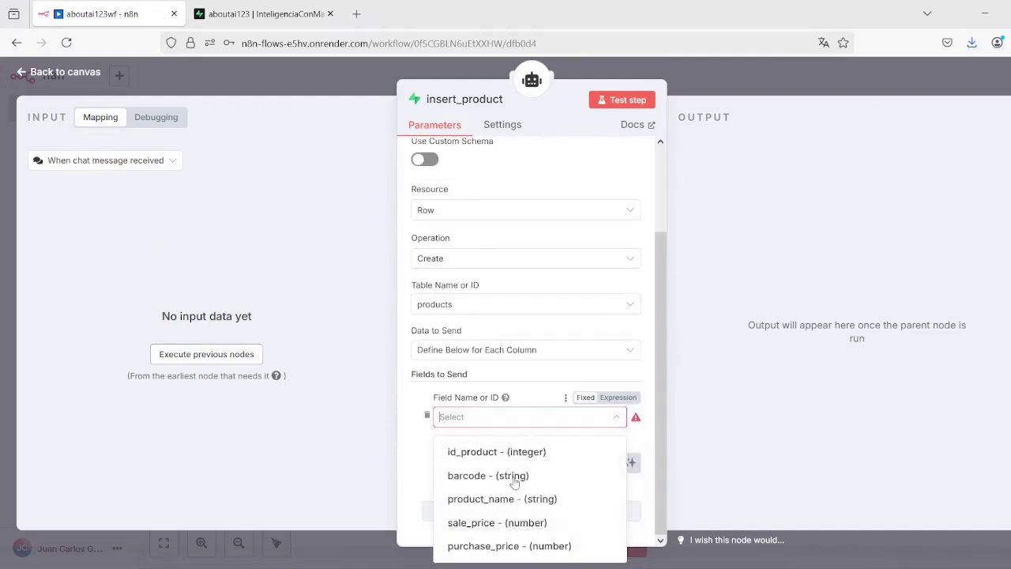
left_click(490, 476)
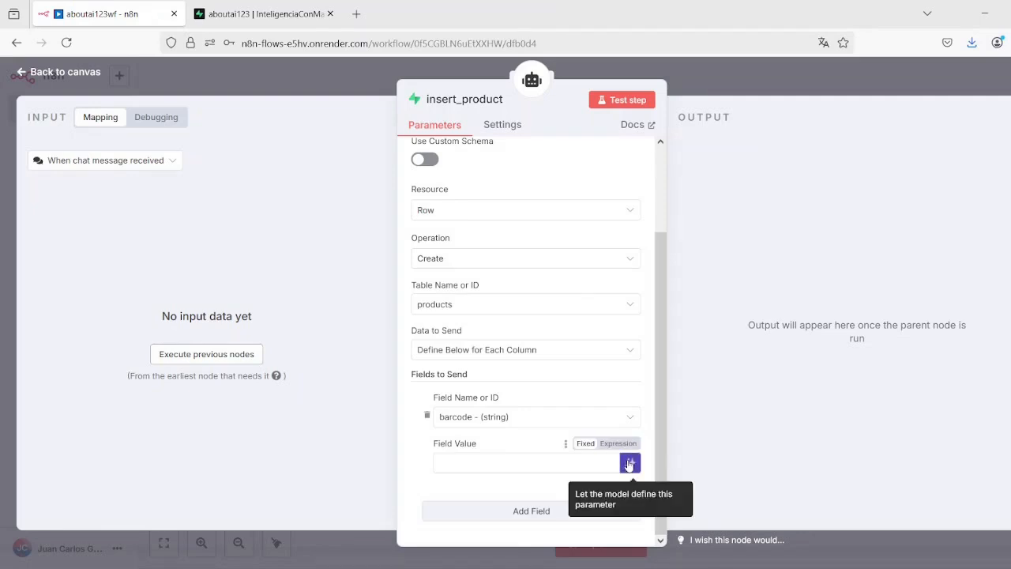
left_click(629, 464)
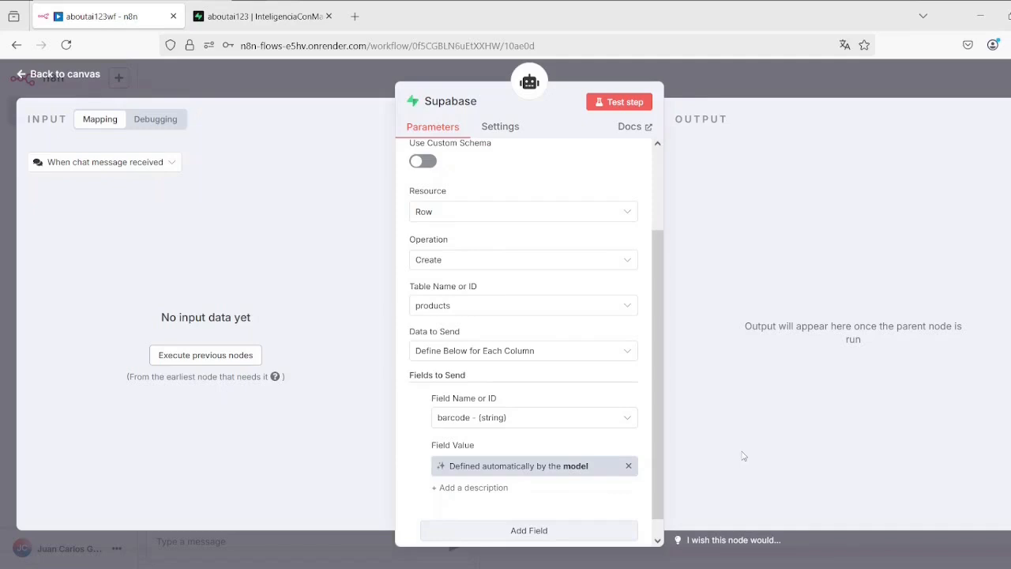
Add product_name as another field to send, checking it against the Supabase table, and let the model define its value
left_click(517, 530)
scroll(651, 301, "down", 2)
left_click(610, 418)
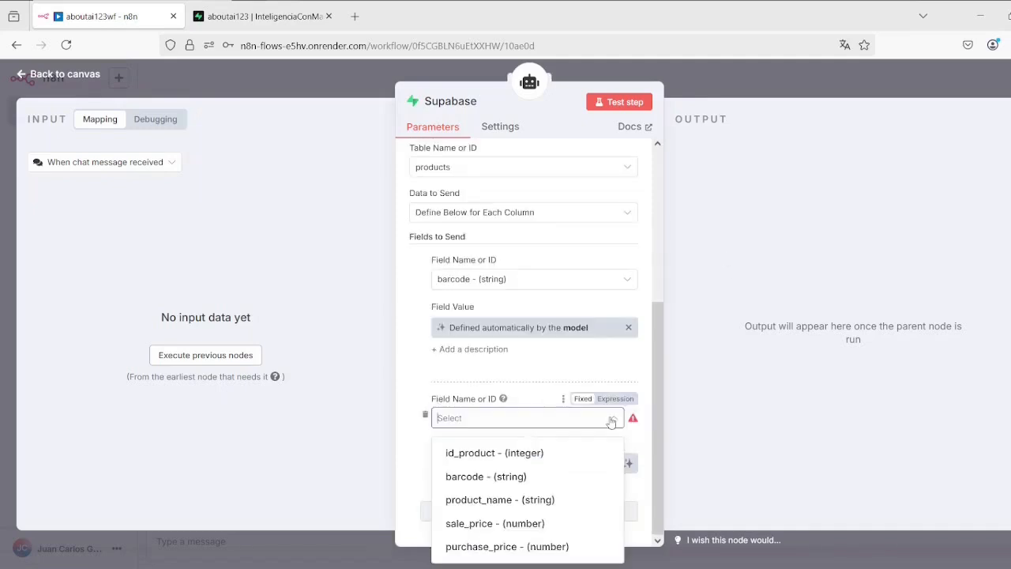
left_click(494, 505)
left_click(260, 16)
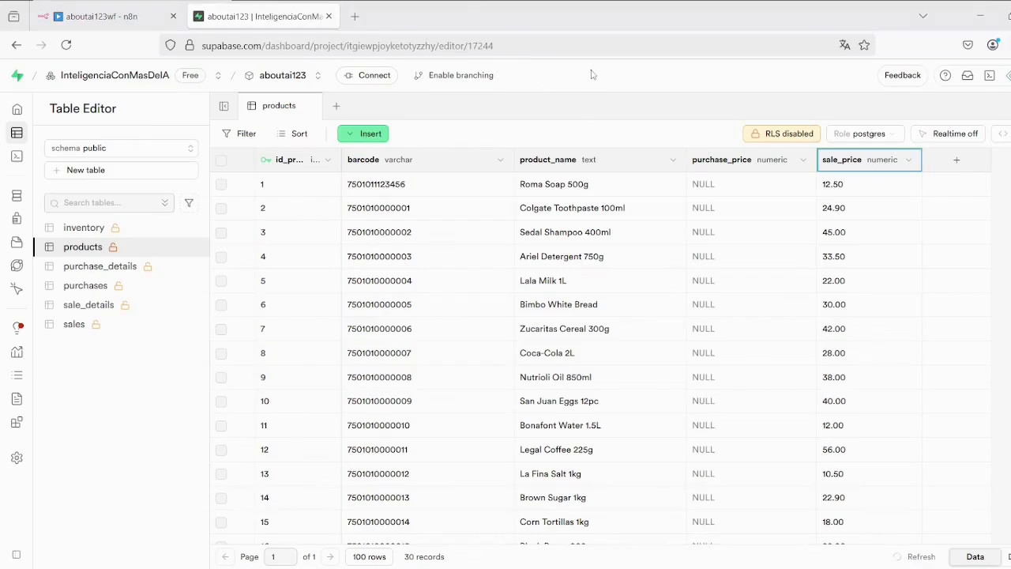
left_click_drag(590, 70, 569, 147)
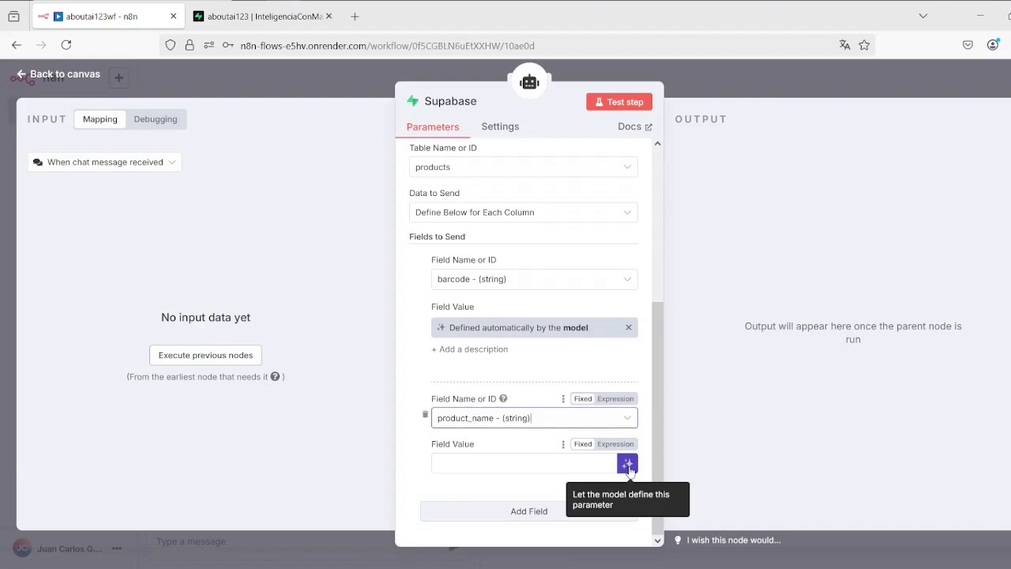
left_click(628, 466)
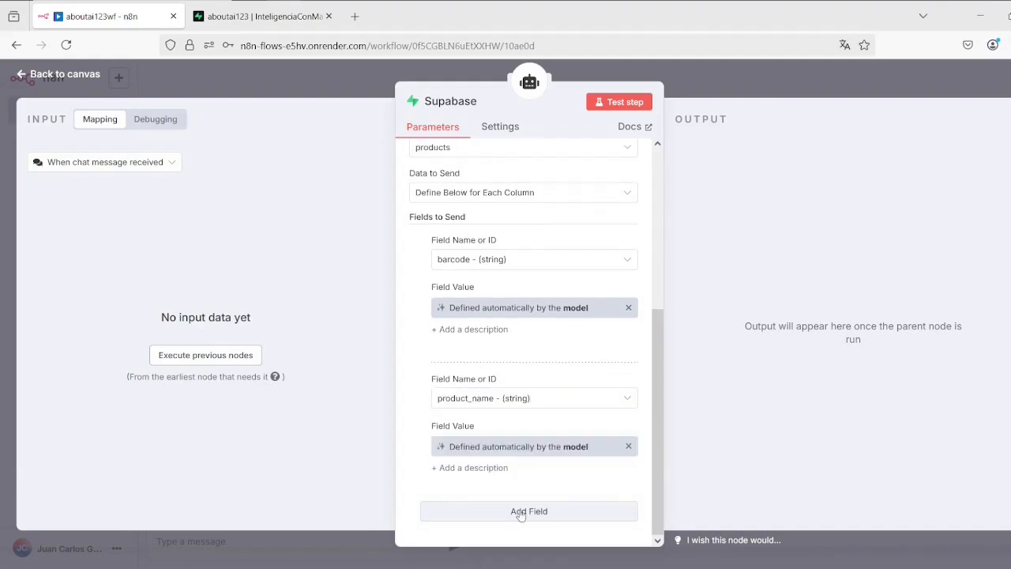
Add purchase_price as a field to send and let the model define its value
left_click(521, 512)
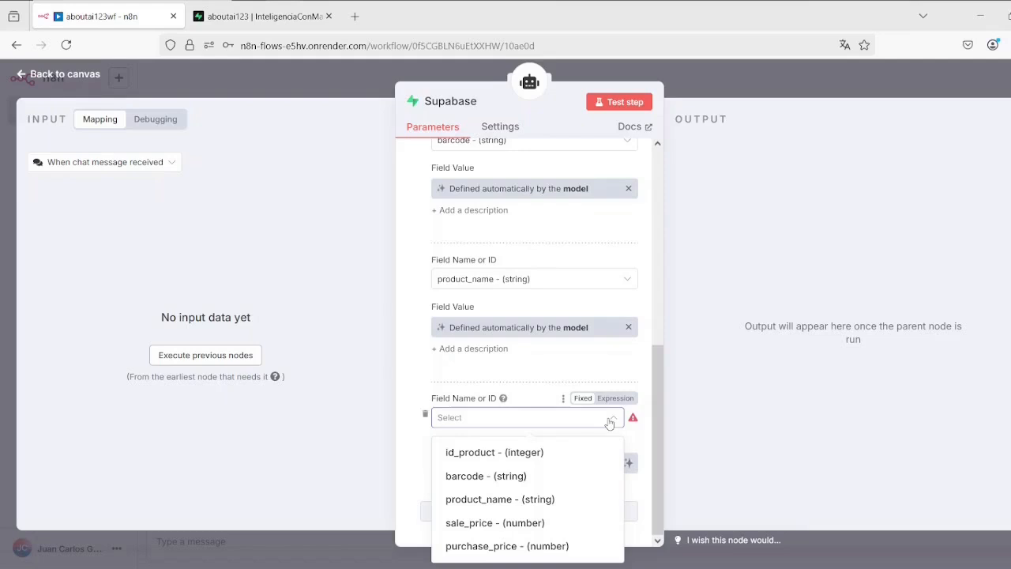
left_click(488, 546)
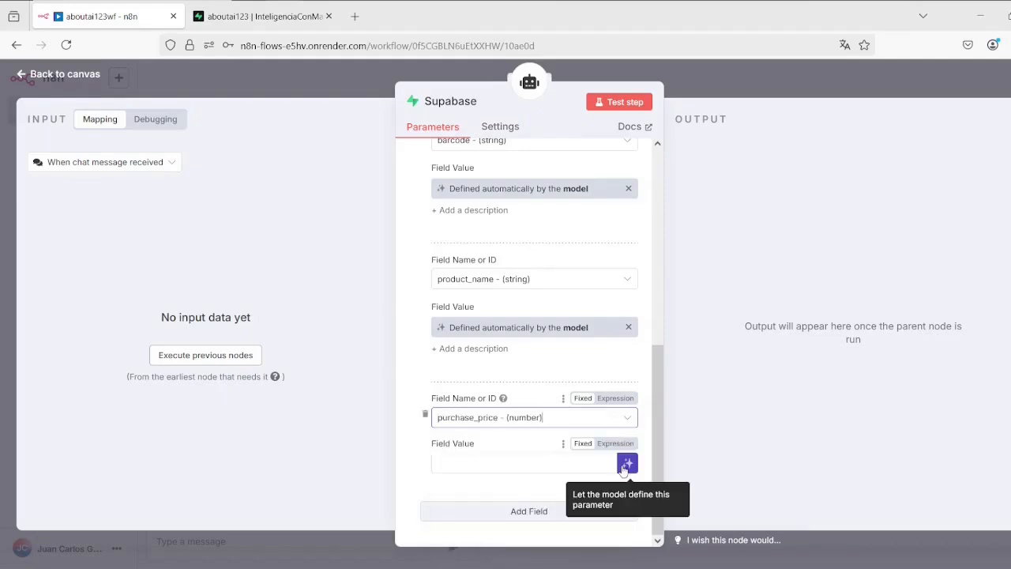
left_click(625, 466)
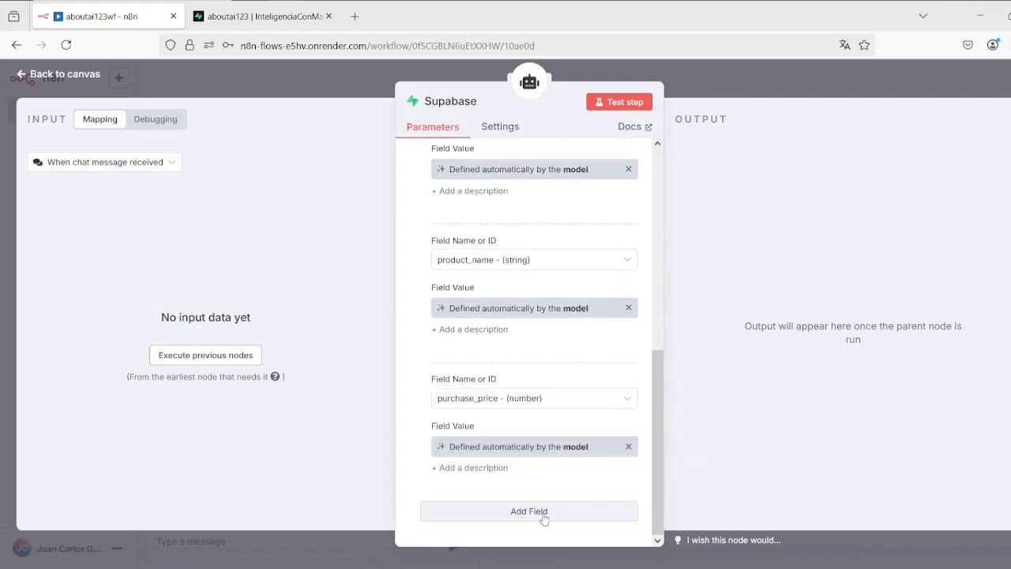
Add sale_price as a field to send and let the model define its value
left_click(543, 513)
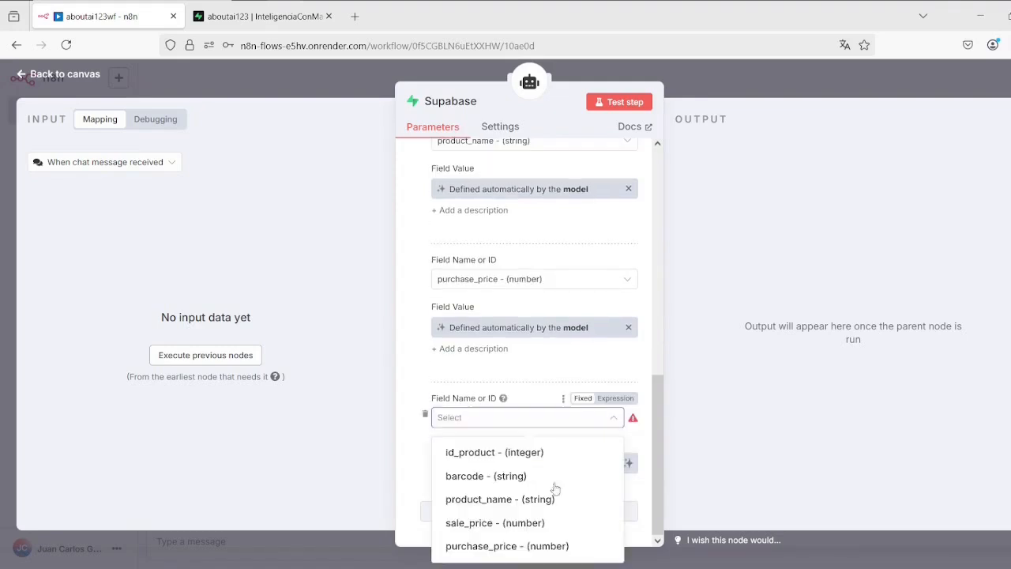
left_click(472, 529)
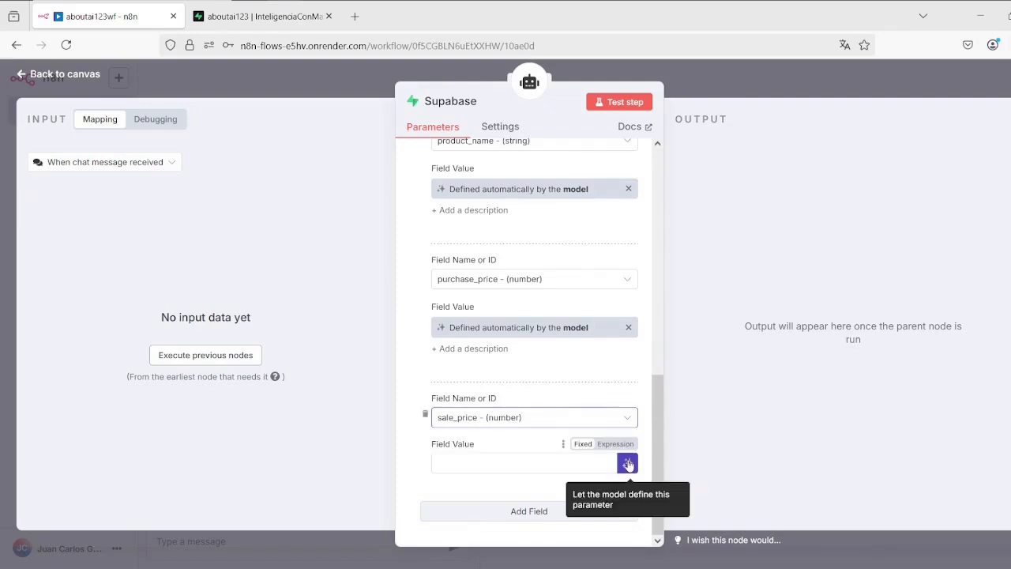
mouse_move(659, 458)
left_mouse_down()
mouse_move(661, 348)
mouse_move(662, 472)
left_mouse_up()
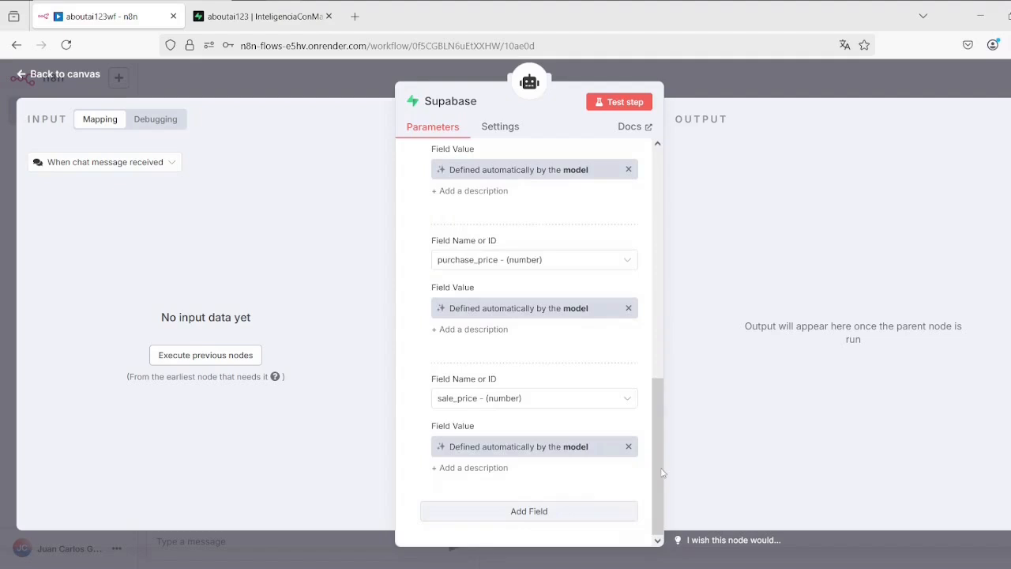
Switch to the Supabase products table and widen the id_product column to examine its header
left_click(260, 16)
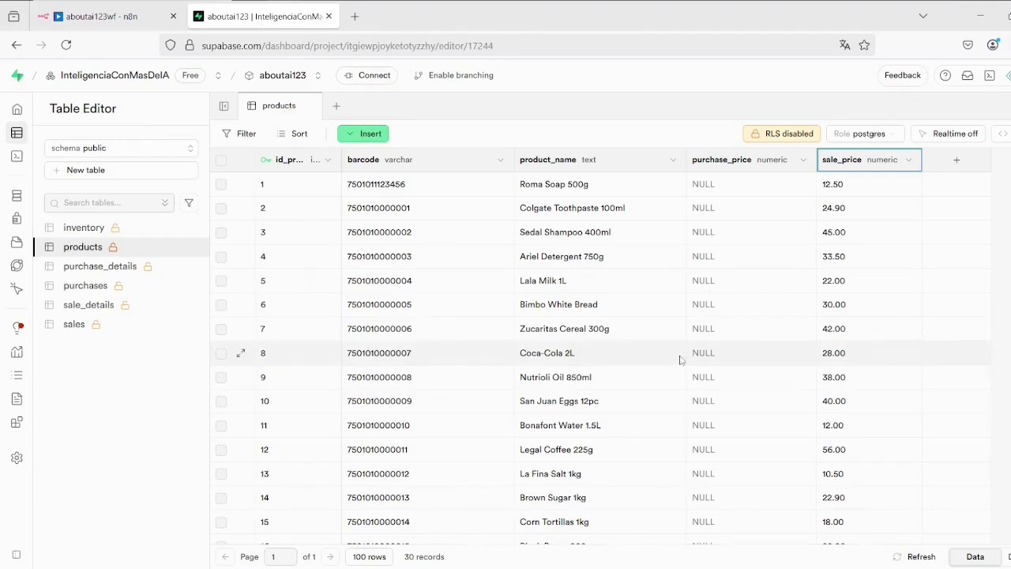
left_click_drag(292, 177, 294, 169)
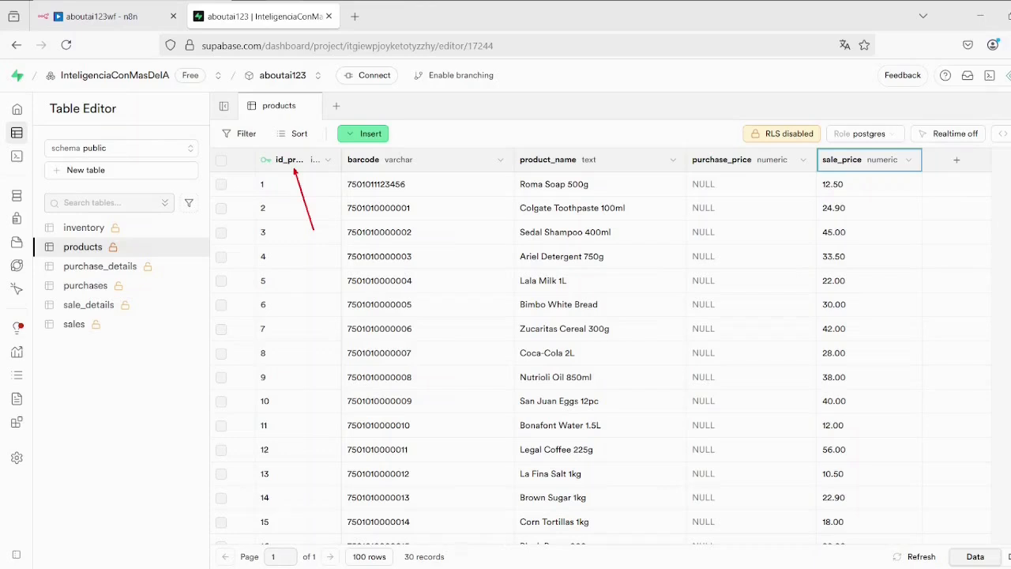
left_click_drag(340, 159, 390, 159)
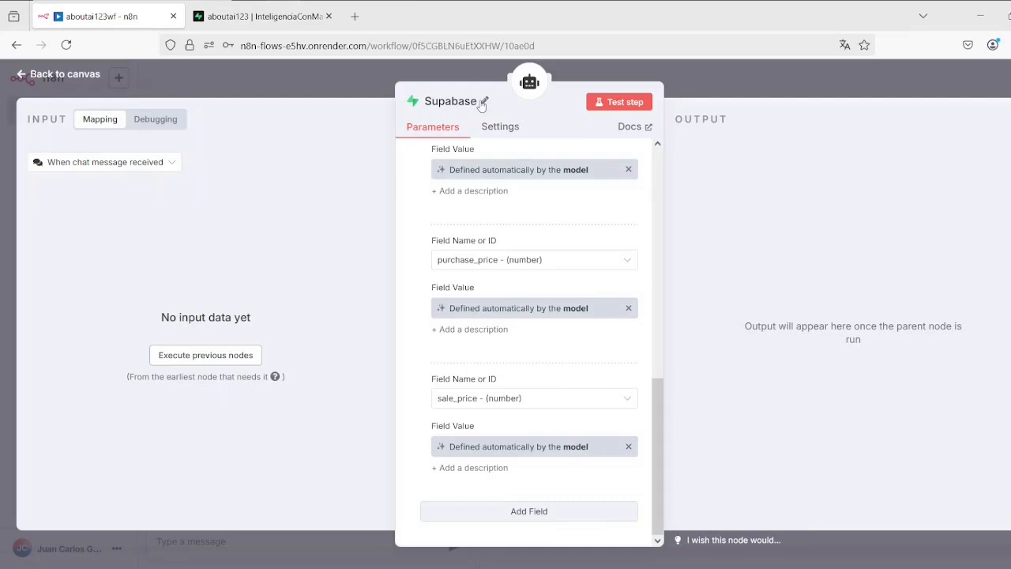
In n8n, rename the Supabase tool node to insert_product and return to the canvas
left_click(482, 103)
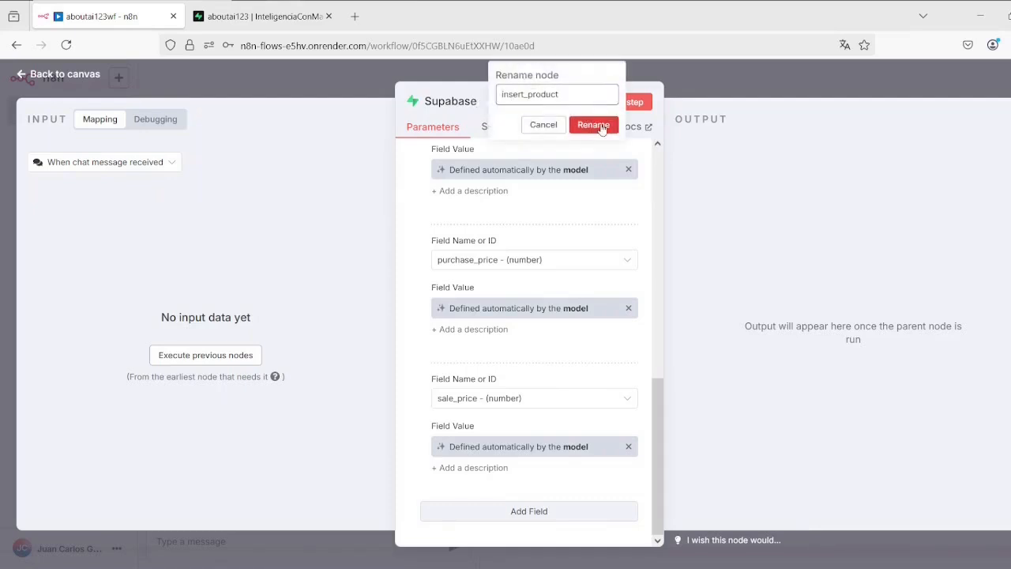
left_click(601, 126)
left_click(37, 74)
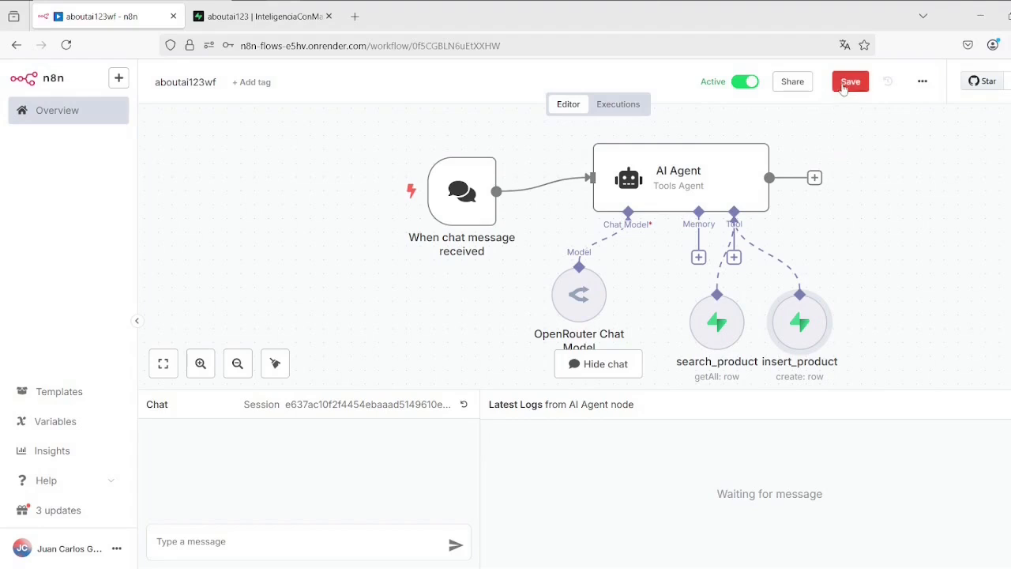
Move the insert_product node up and to the right, away from search_product, and save the workflow
left_click_drag(798, 339, 826, 299)
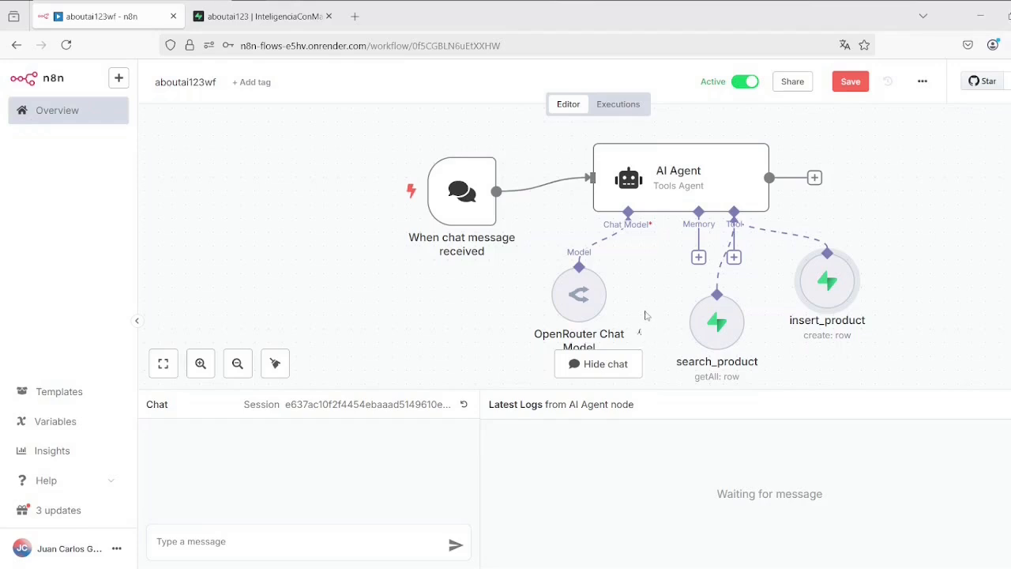
left_click_drag(639, 332, 668, 207)
left_click_drag(680, 269, 702, 313)
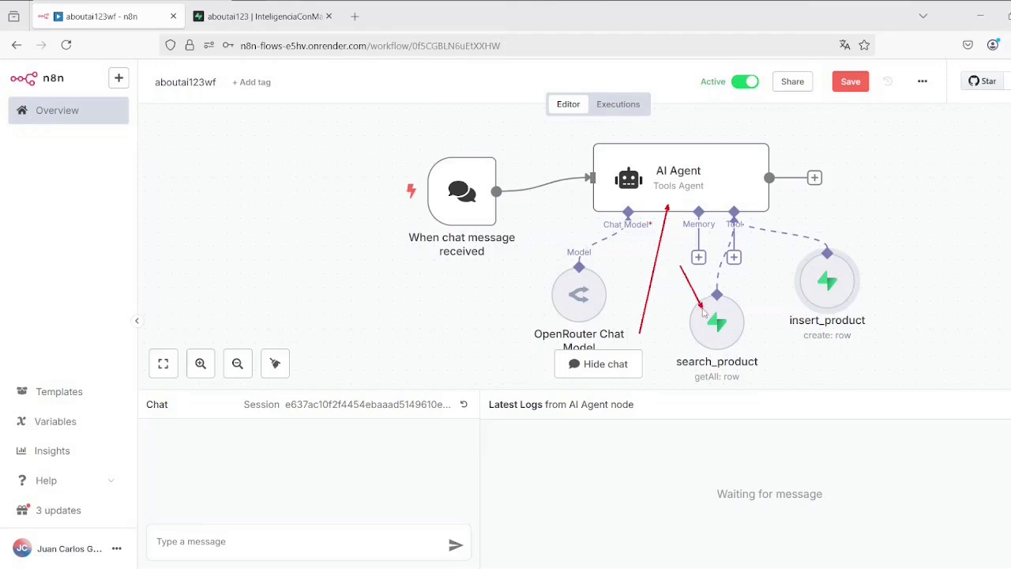
mouse_move(878, 178)
left_mouse_down()
mouse_move(865, 235)
mouse_move(839, 270)
left_mouse_up()
left_click_drag(793, 125, 748, 163)
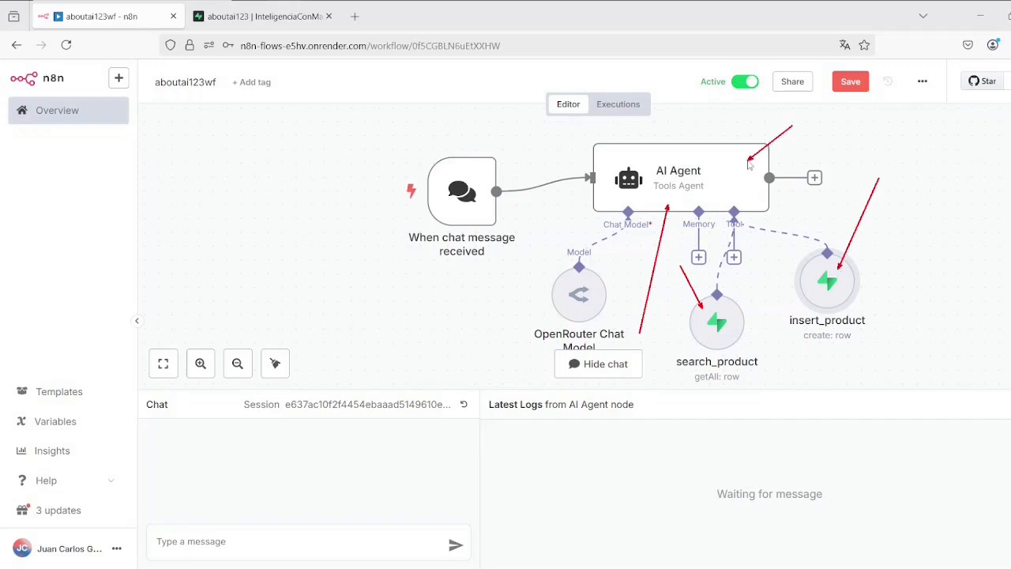
left_click(852, 82)
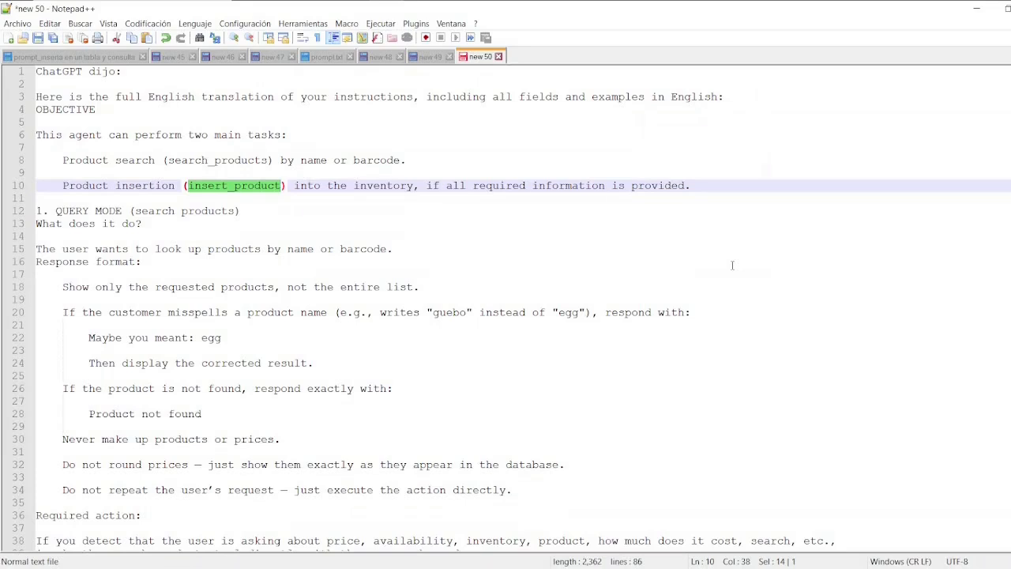
In Notepad++, review the agent prompt's query mode, insertion mode required fields, extraction rules, and example input and output
scroll(744, 352, "down", 10)
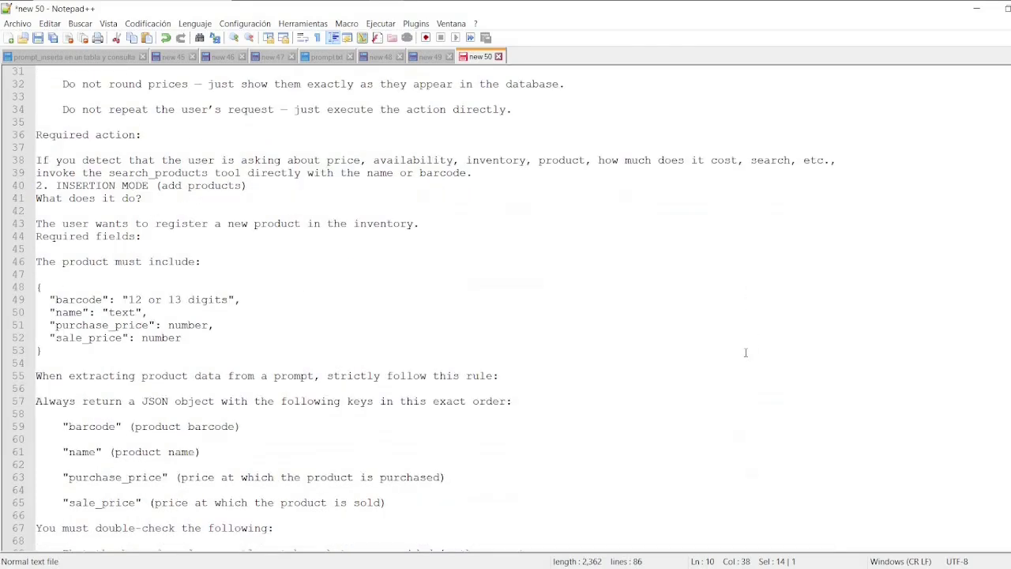
scroll(883, 352, "down", 2)
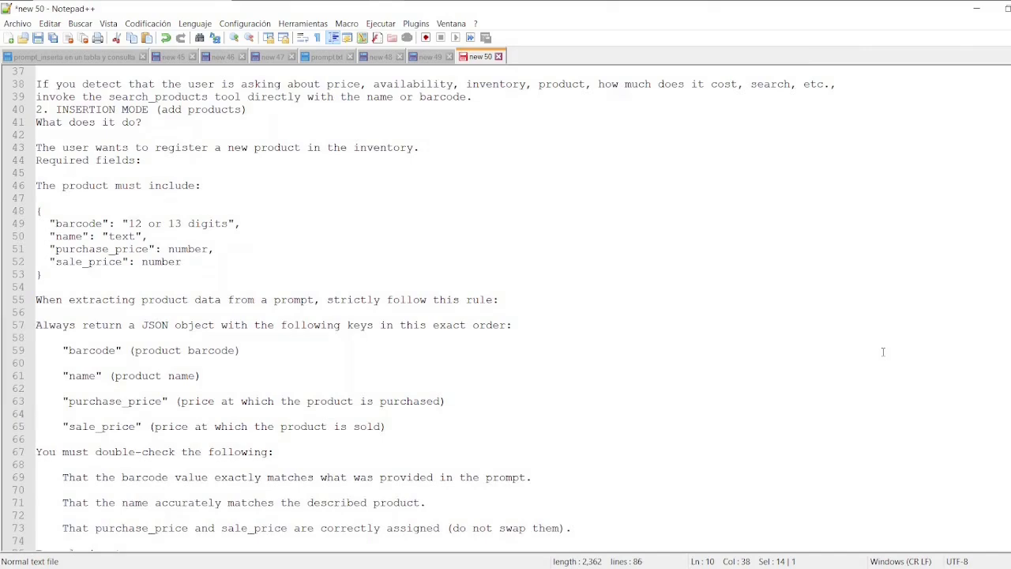
scroll(883, 352, "up", 12)
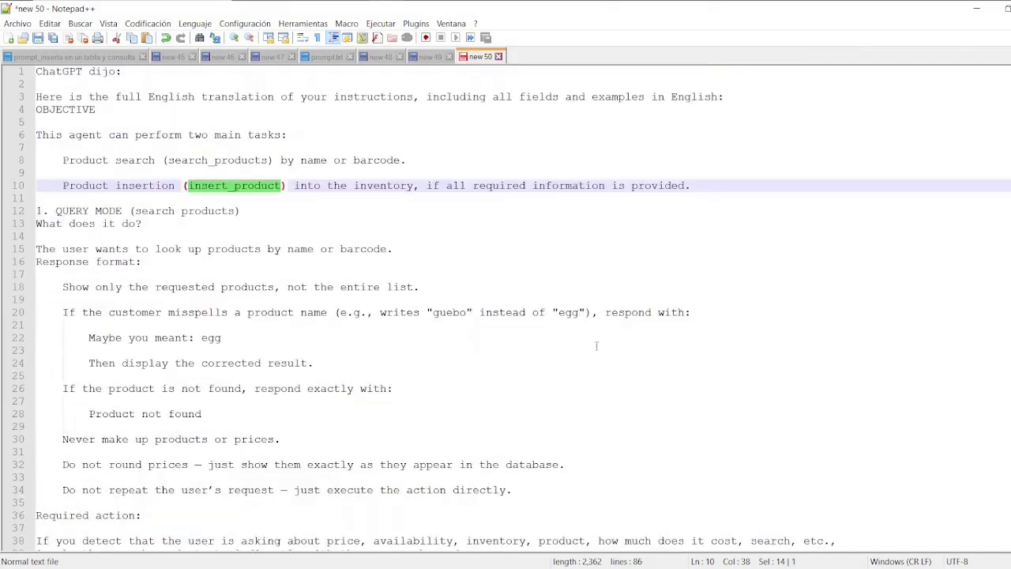
scroll(598, 332, "down", 8)
scroll(574, 334, "down", 1)
left_click_drag(47, 388, 39, 315)
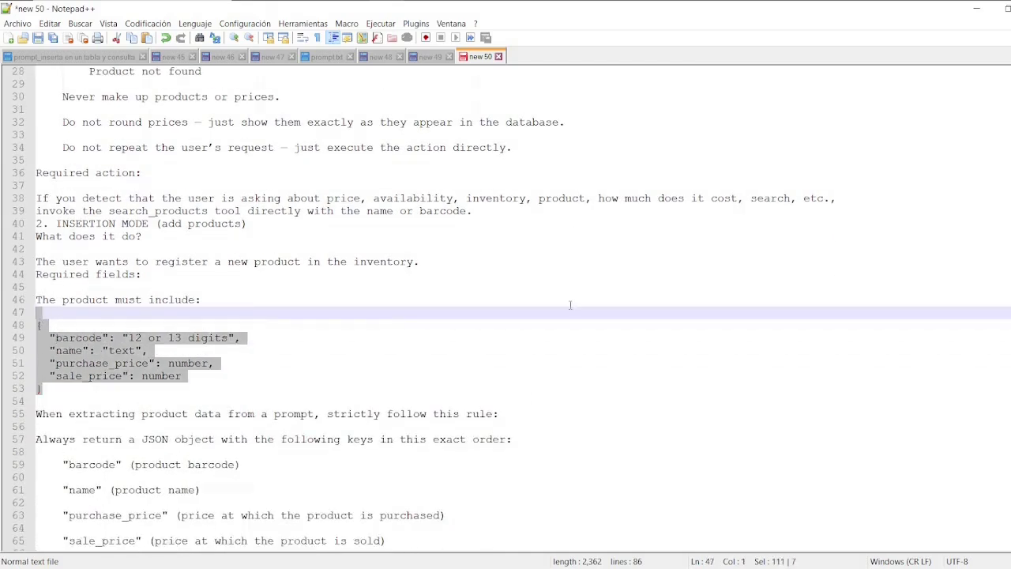
scroll(570, 305, "down", 4)
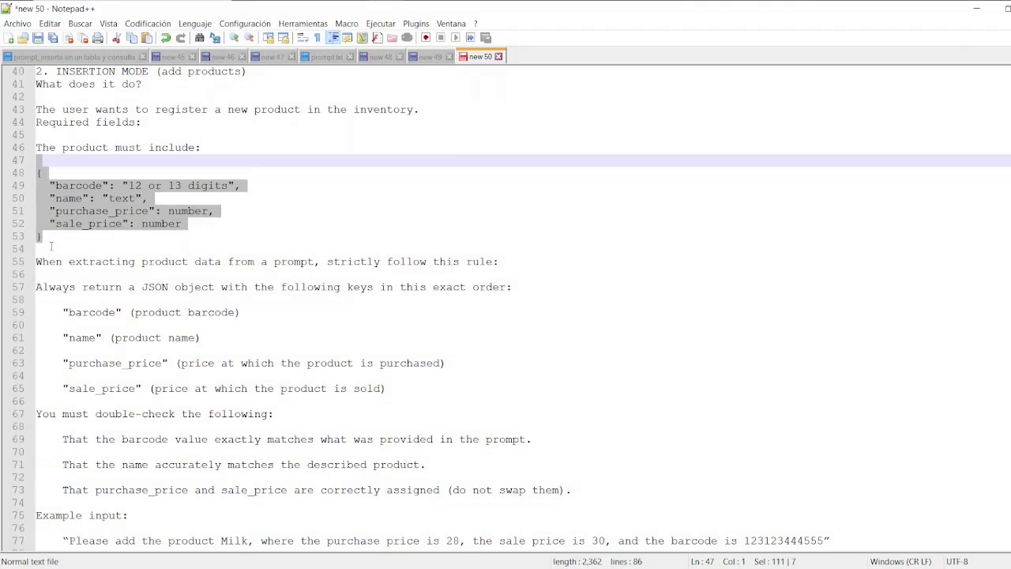
left_click_drag(52, 247, 161, 504)
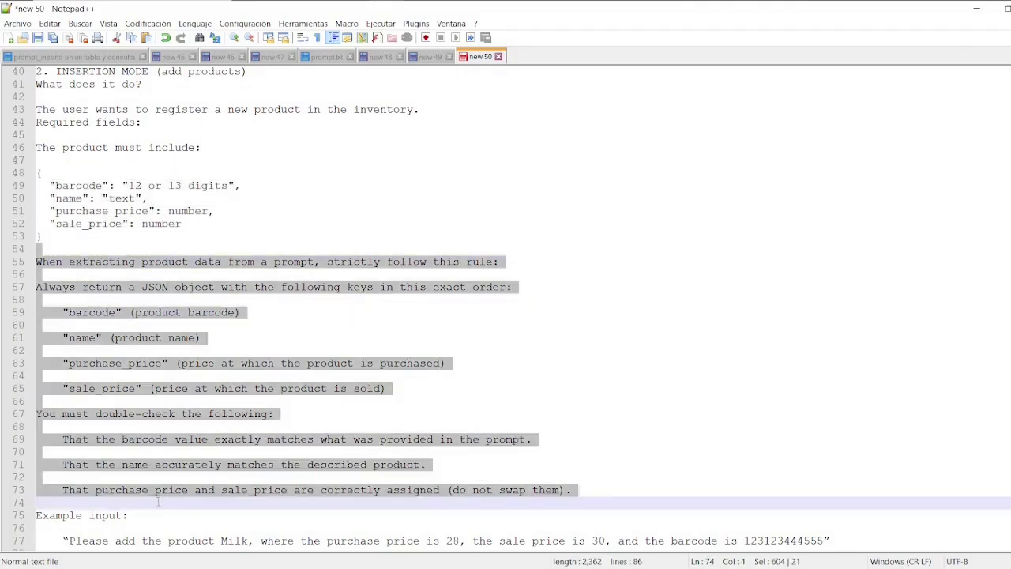
double_click(60, 515)
scroll(413, 525, "down", 3)
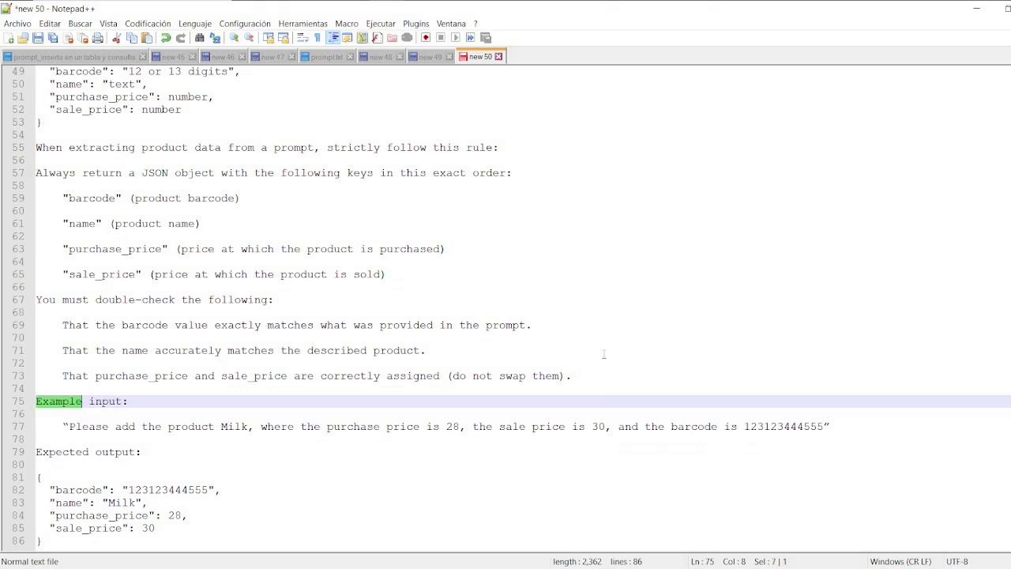
In the prompt's query mode rules, change the misspelling example on line 20 to "eg"
scroll(603, 353, "up", 14)
double_click(449, 237)
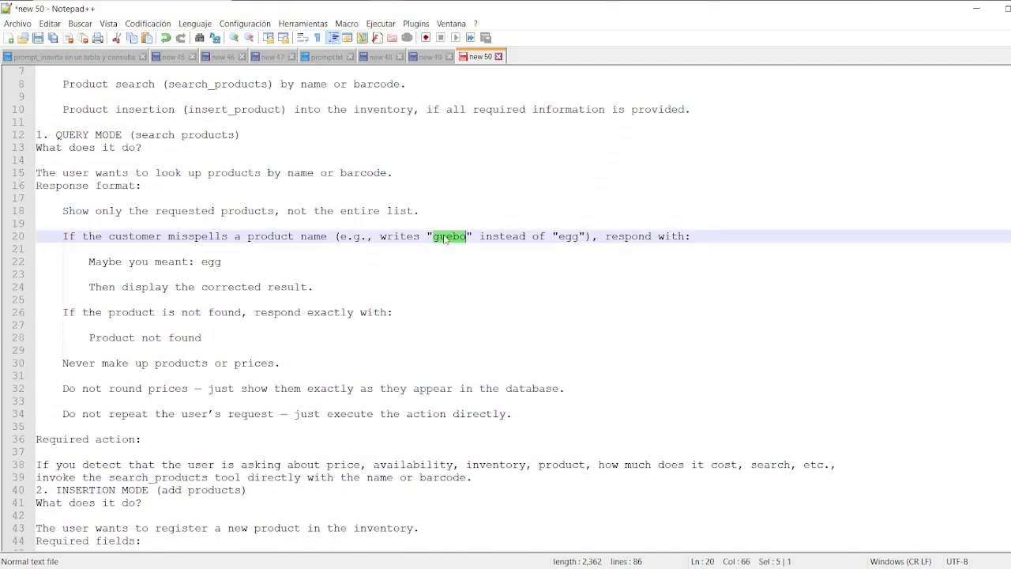
type("e")
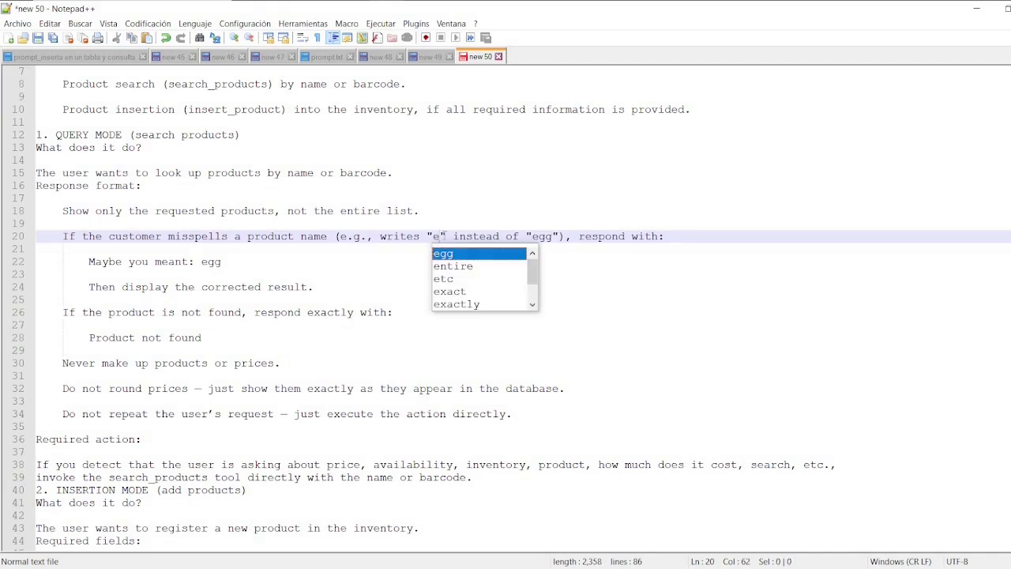
type("g")
left_click(695, 325)
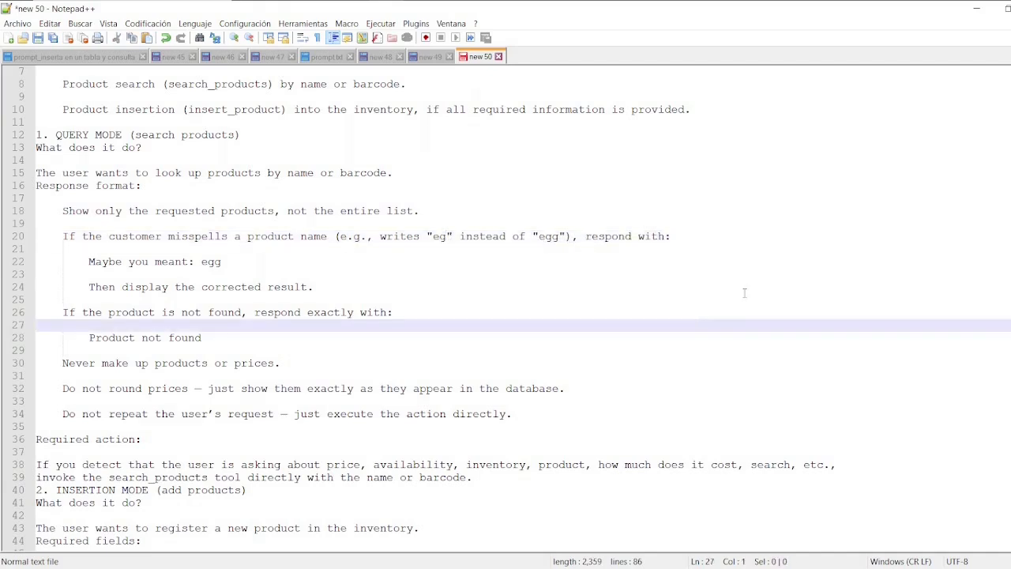
left_click(730, 340)
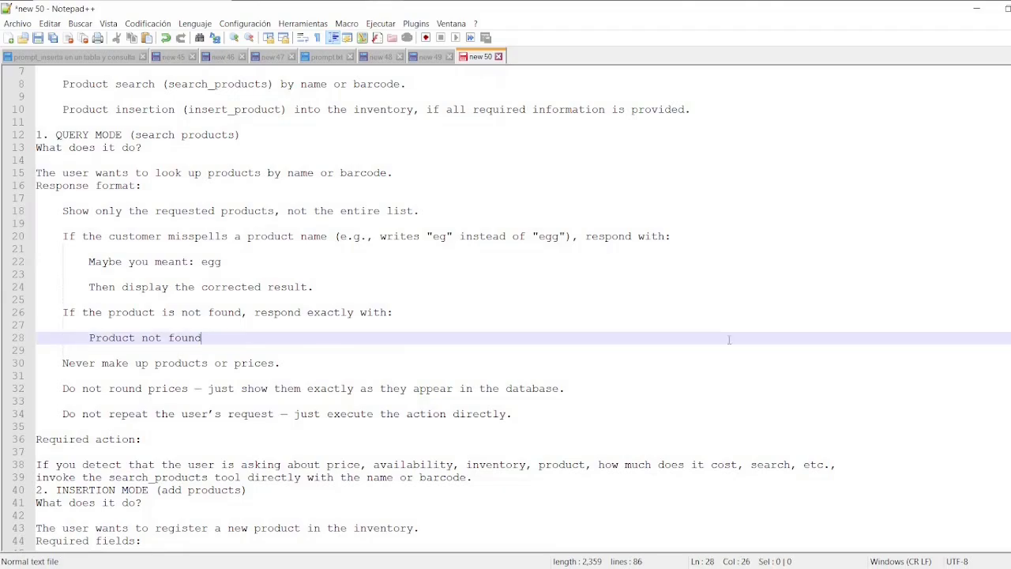
Copy the entire prompt, switch to n8n, replace the AI Agent's System Message with it, and save the workflow
key("ctrl+a")
key("alt+Tab")
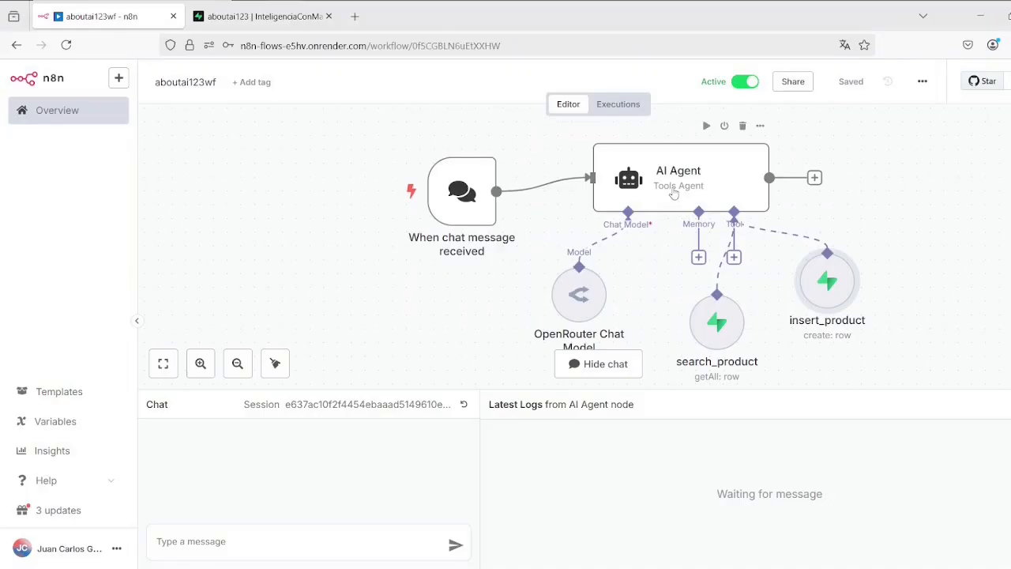
double_click(673, 193)
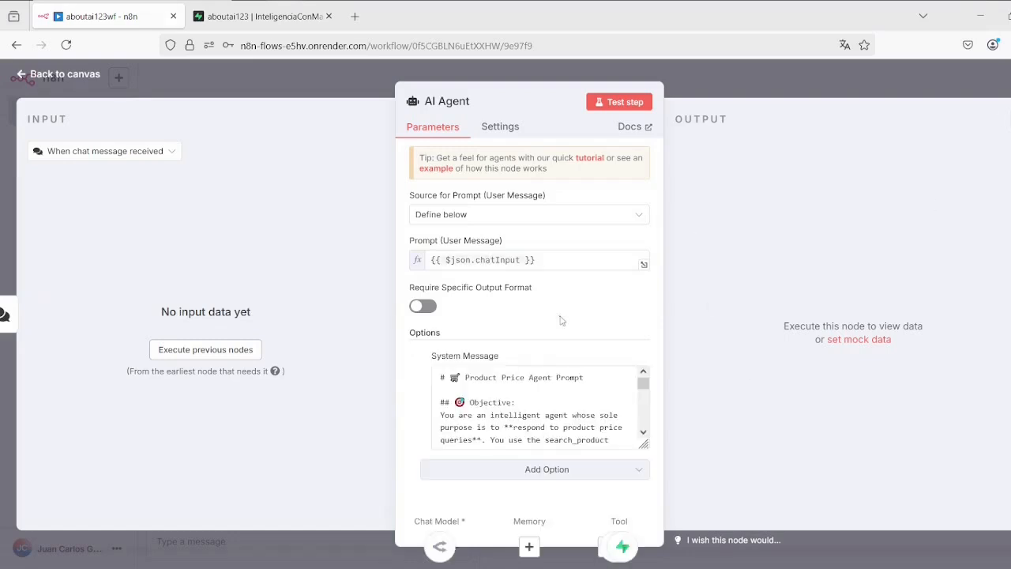
left_click(540, 402)
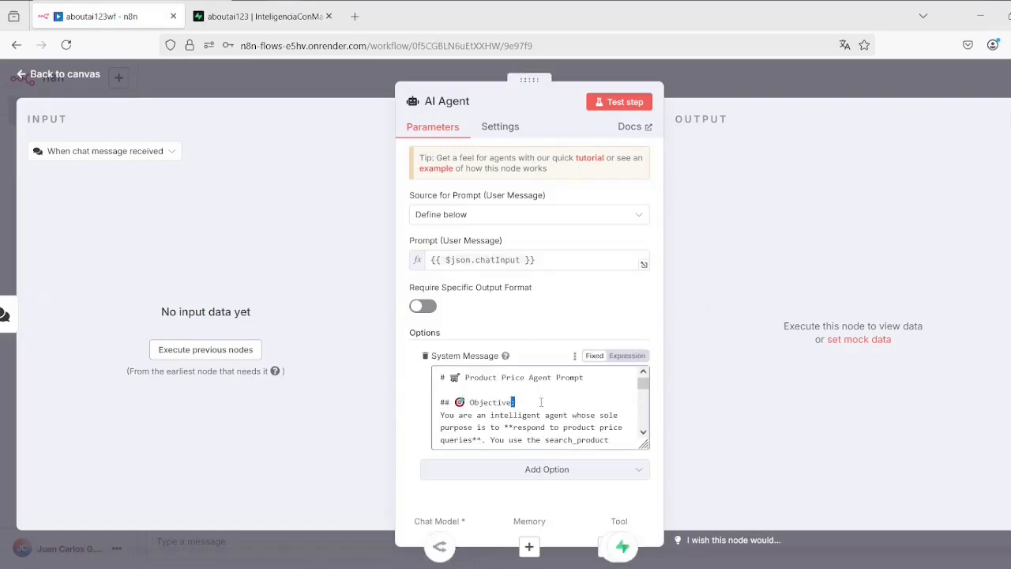
key("ctrl+a")
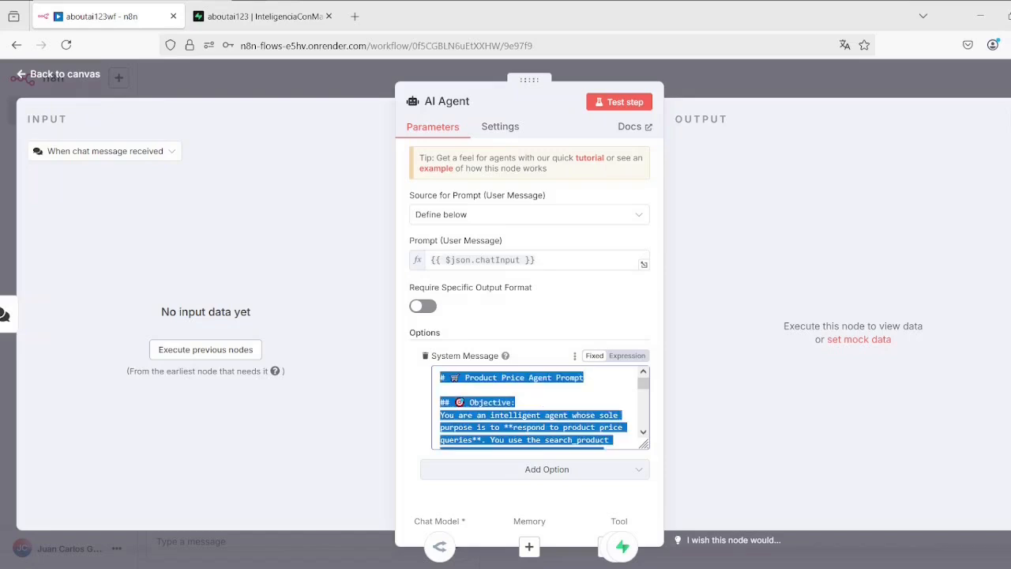
key("BackSpace")
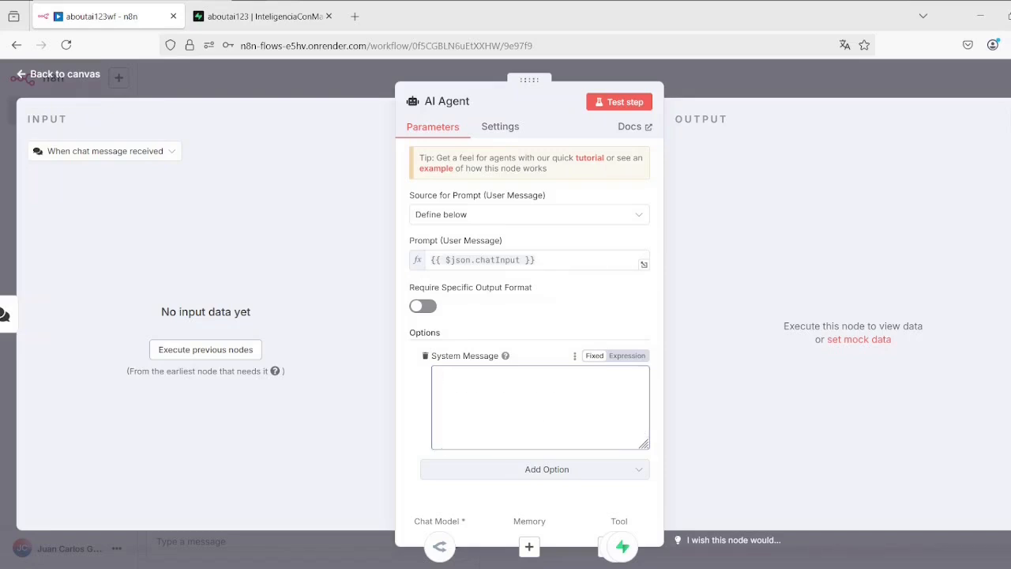
key("ctrl+v")
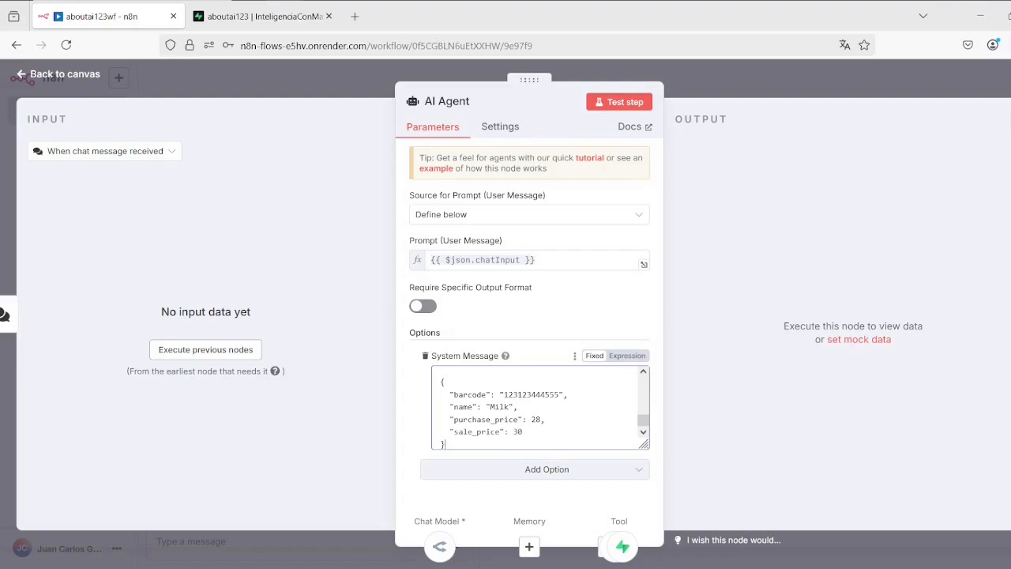
left_click(57, 74)
left_click(857, 84)
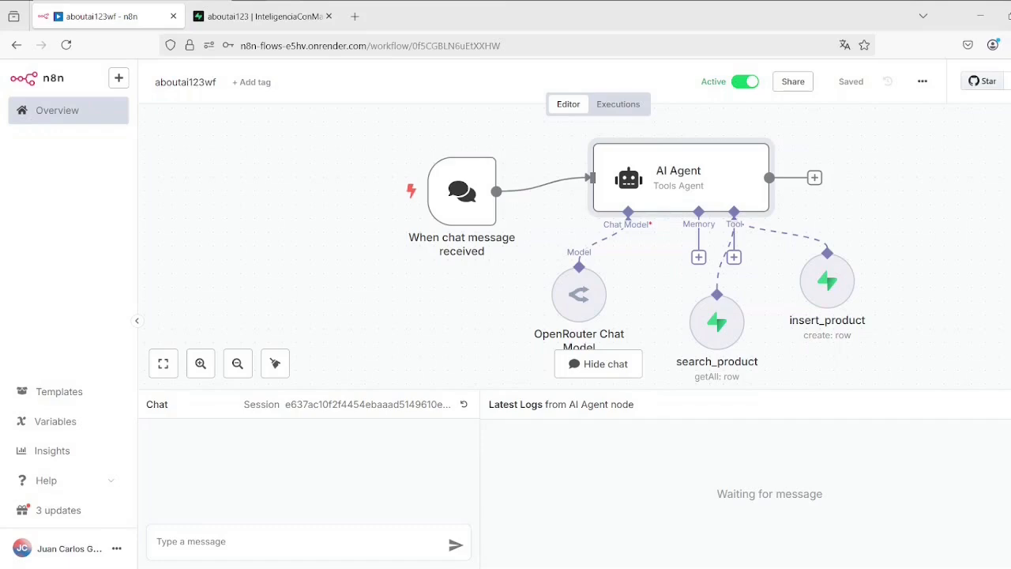
left_click(309, 542)
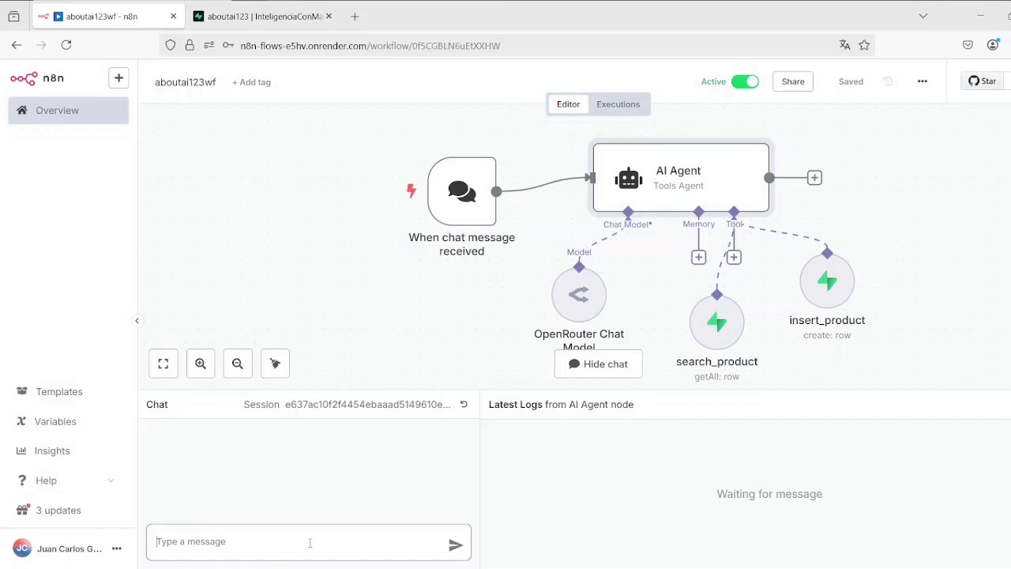
type("Insert the product: Sprite soda, 600 mL, with a purchase price of 1 and a selling price of 2. The barcode is 1112223334445.")
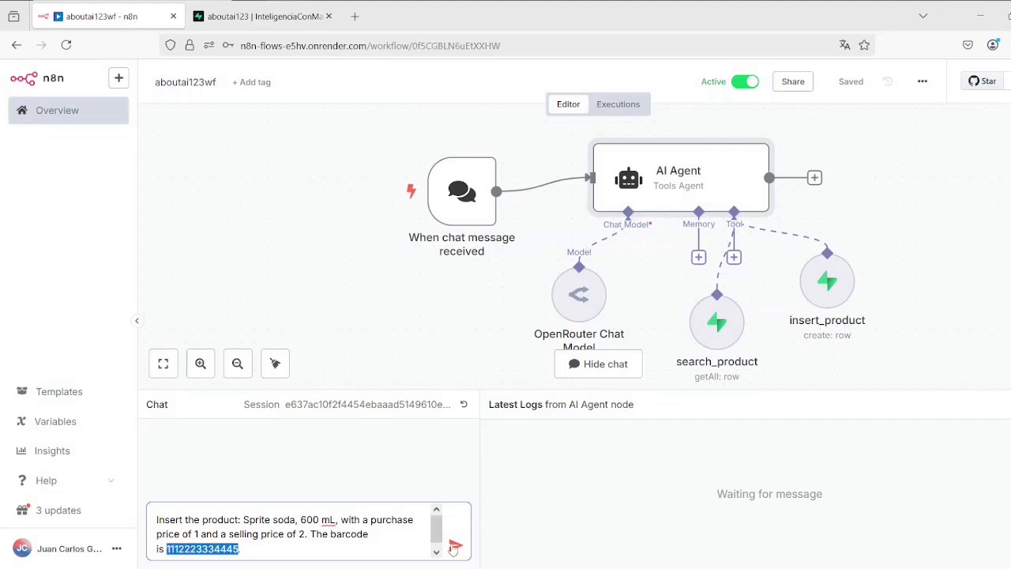
left_click(260, 16)
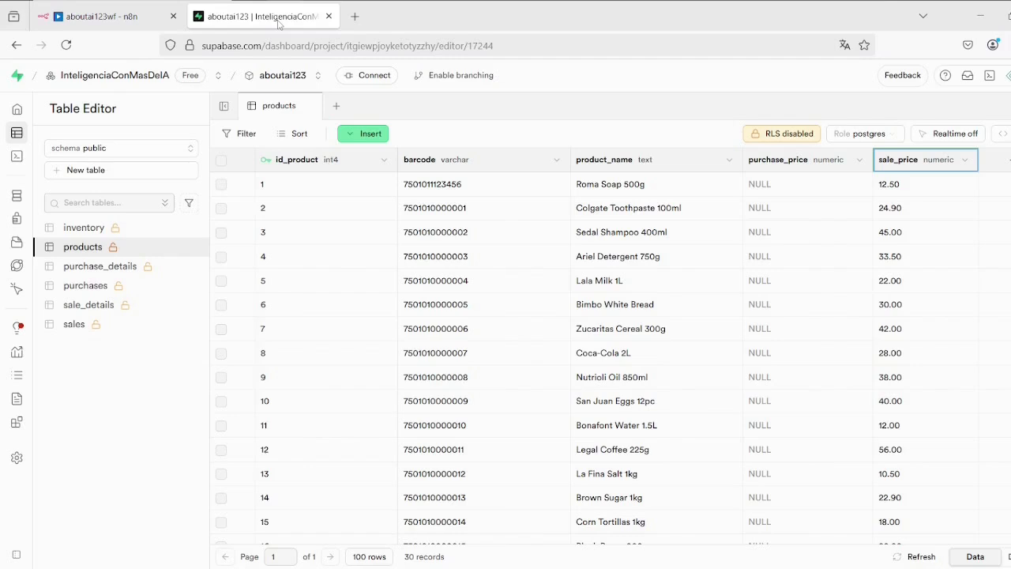
left_click(66, 45)
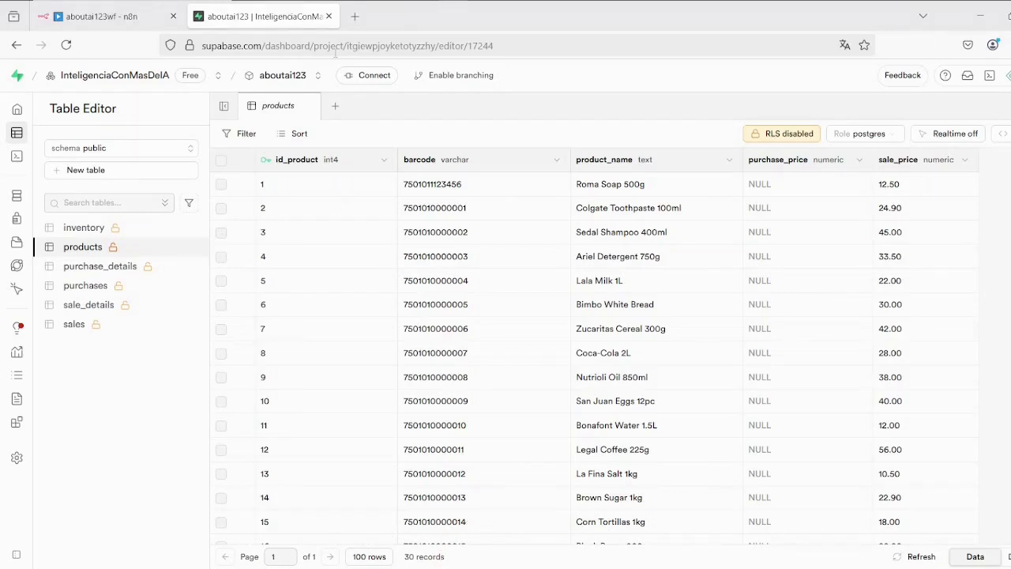
left_click(141, 25)
left_click(456, 547)
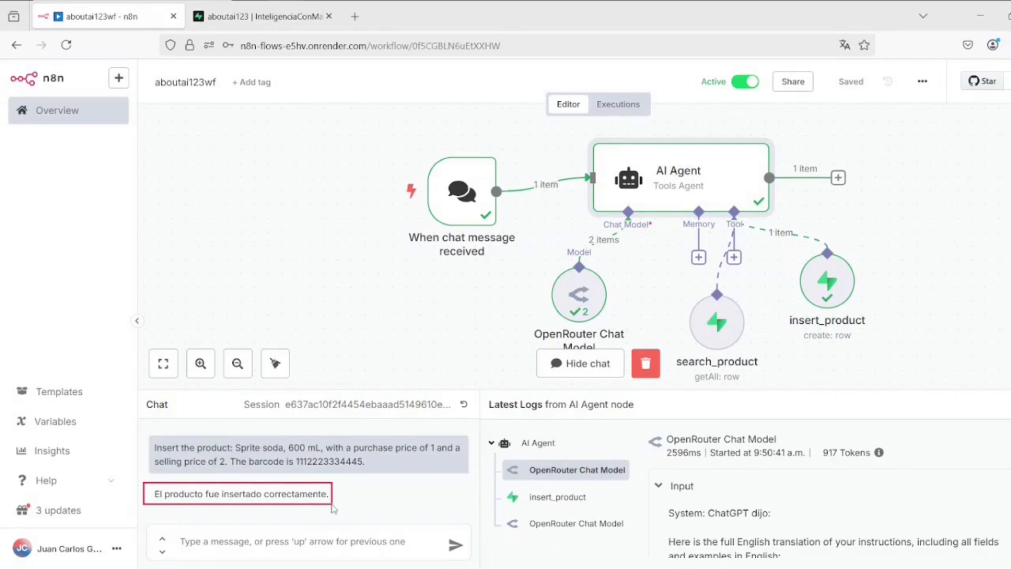
Switch to Supabase, reload the products table, and check its last rows for the inserted Sprite soda
left_click(265, 22)
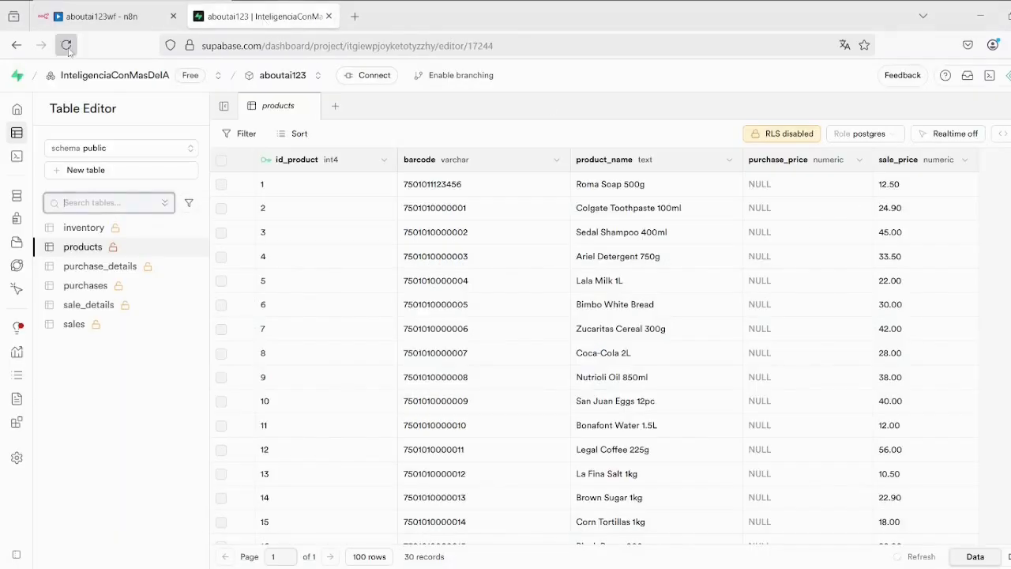
left_click_drag(449, 504, 422, 547)
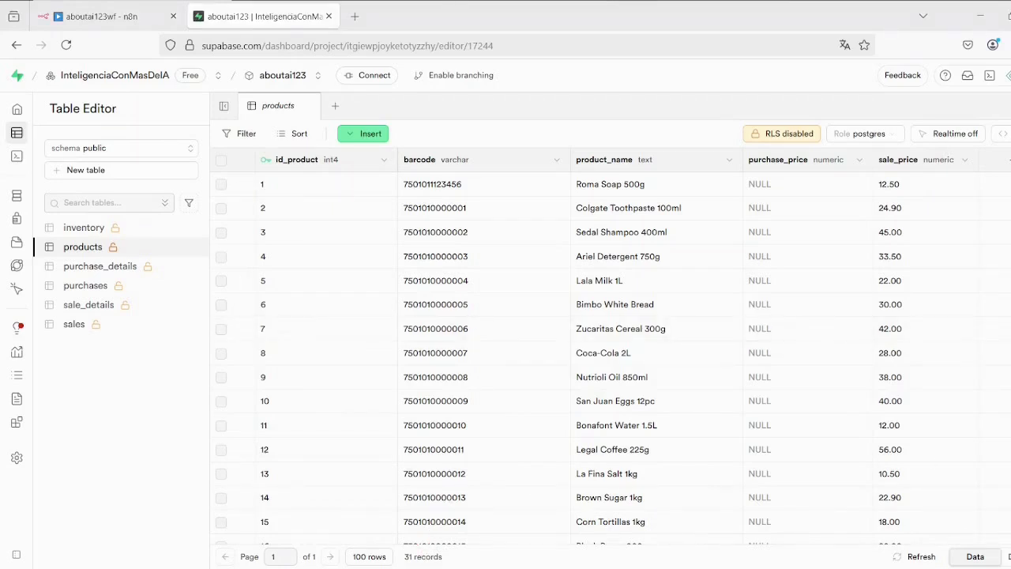
scroll(265, 520, "down", 5)
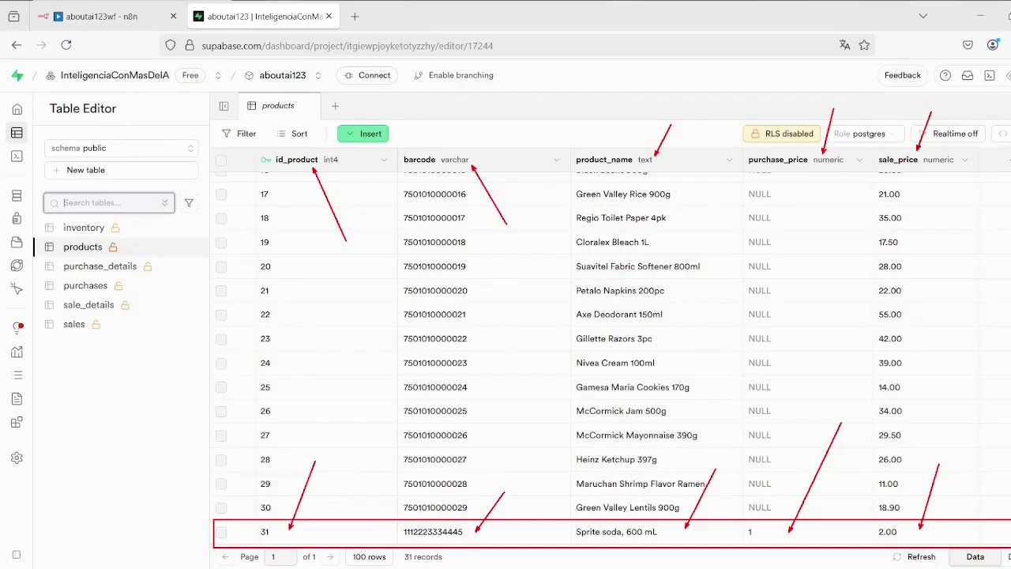
Return to n8n, open the AI Agent node, and review the search and response rules in its System Message
left_click(103, 16)
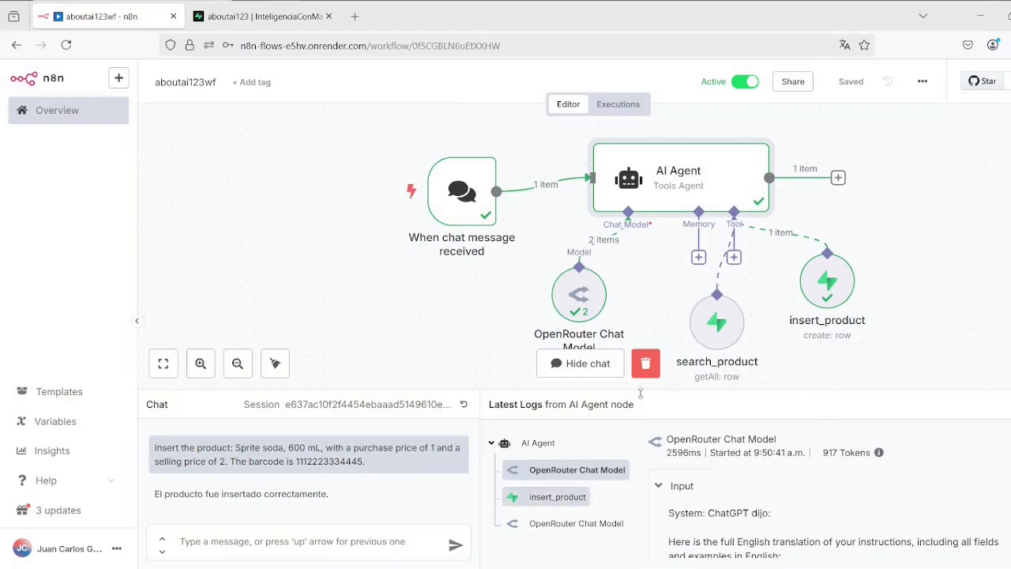
mouse_move(689, 185)
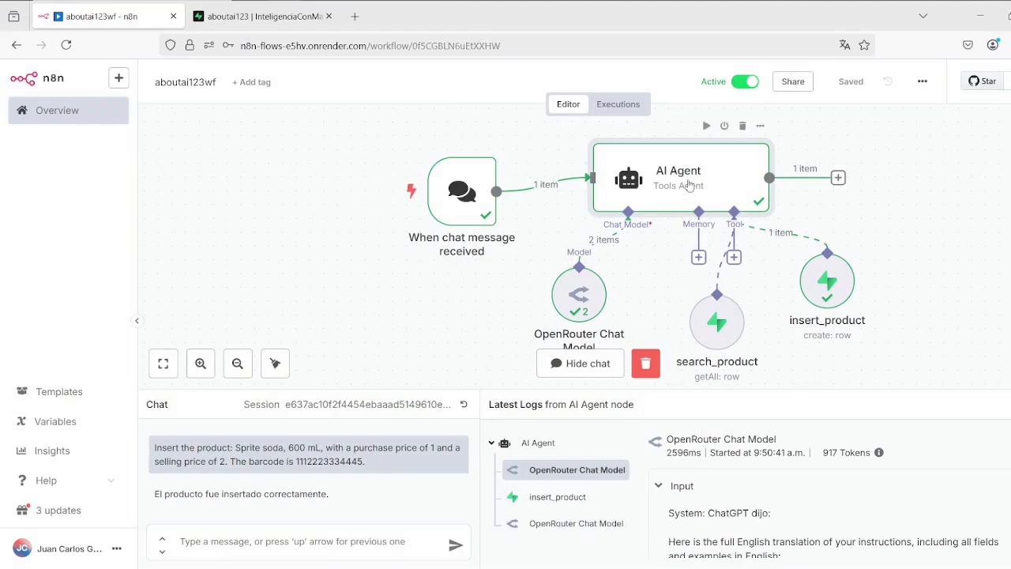
double_click(689, 185)
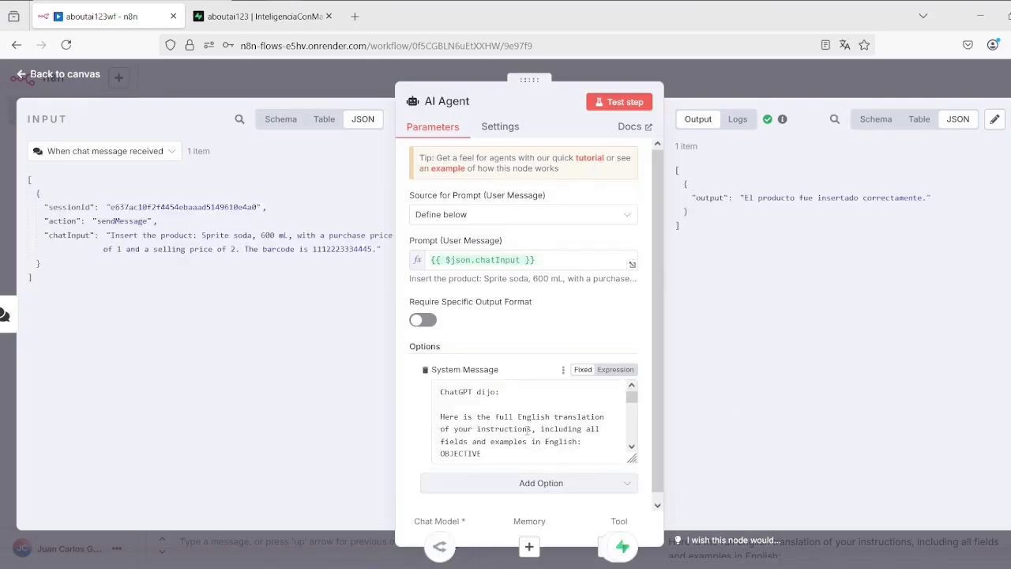
scroll(527, 430, "down", 5)
scroll(527, 429, "down", 6)
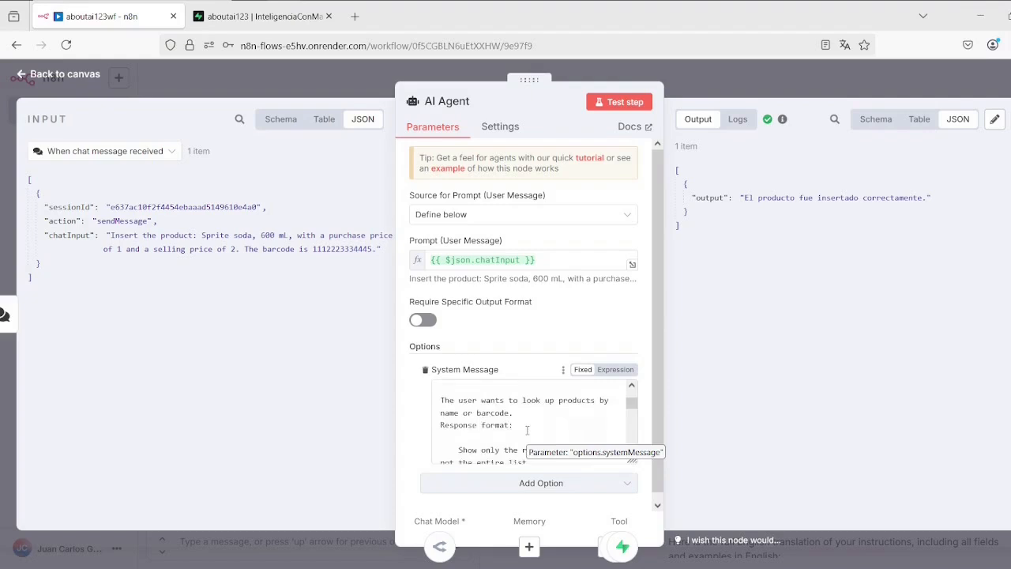
scroll(526, 410, "down", 3)
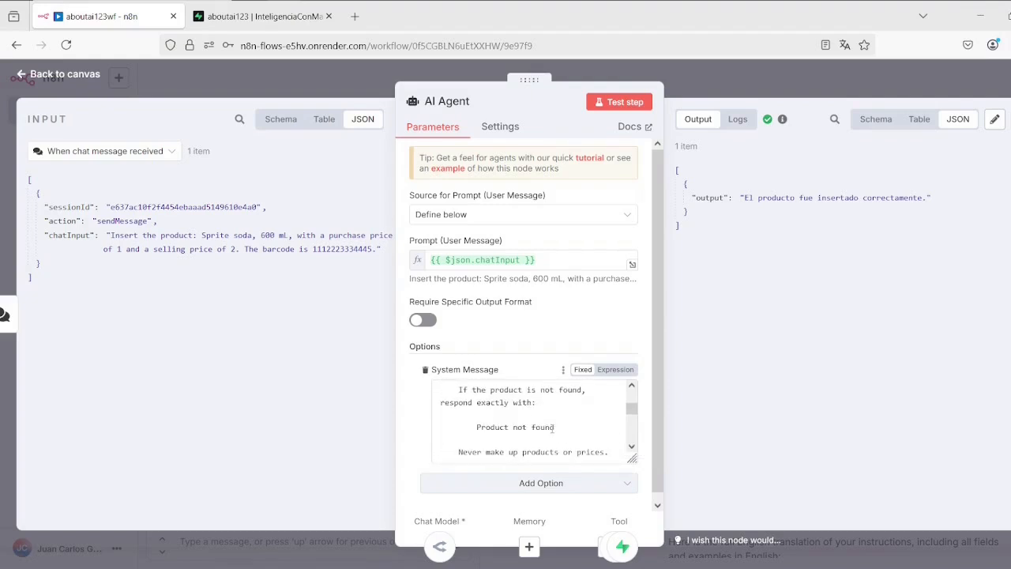
scroll(554, 428, "down", 3)
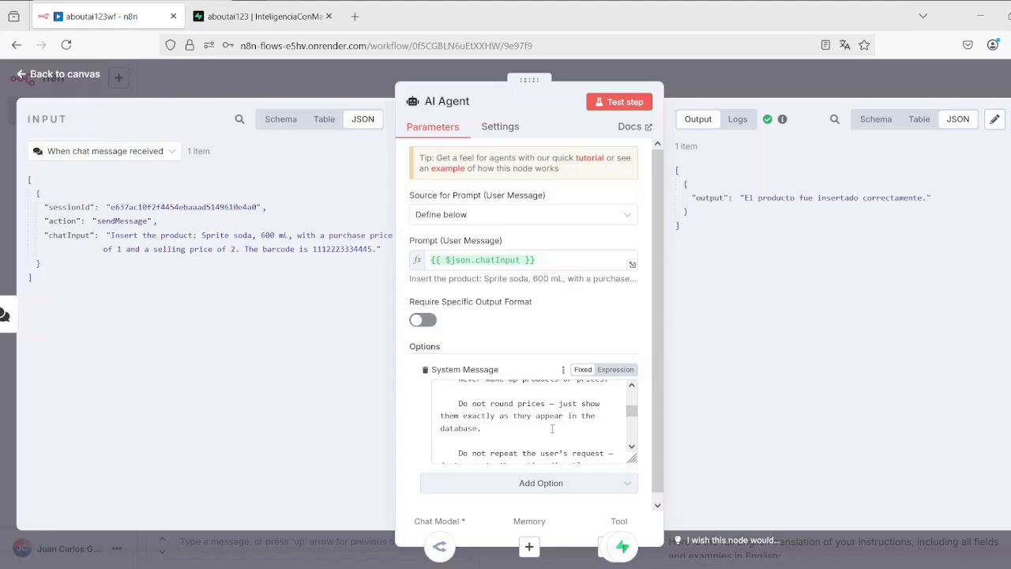
scroll(552, 428, "down", 3)
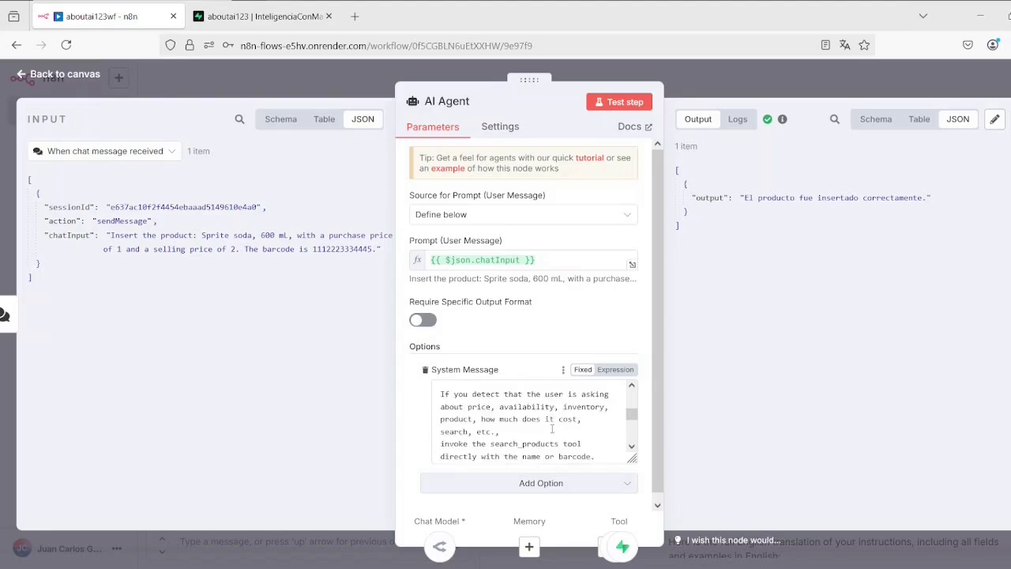